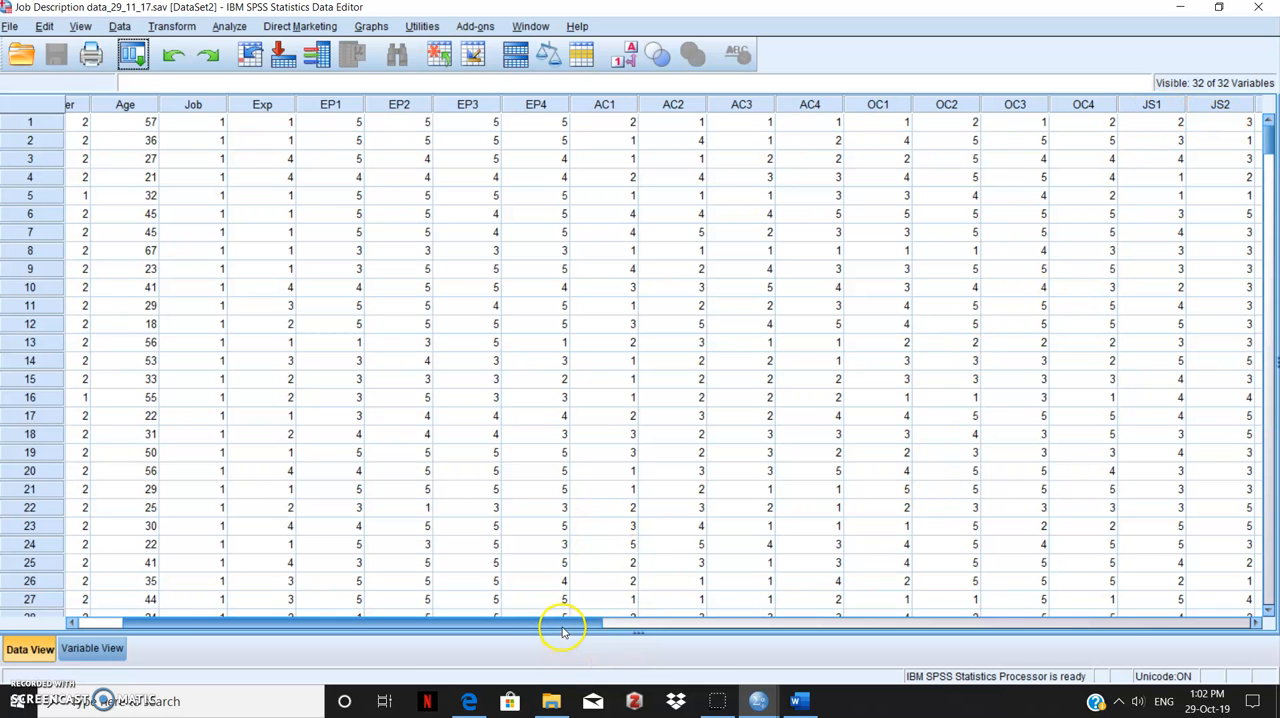
Review the computed scale columns in the data set and the variables offered for Compute Variable, without computing anything
drag(565, 625, 951, 650)
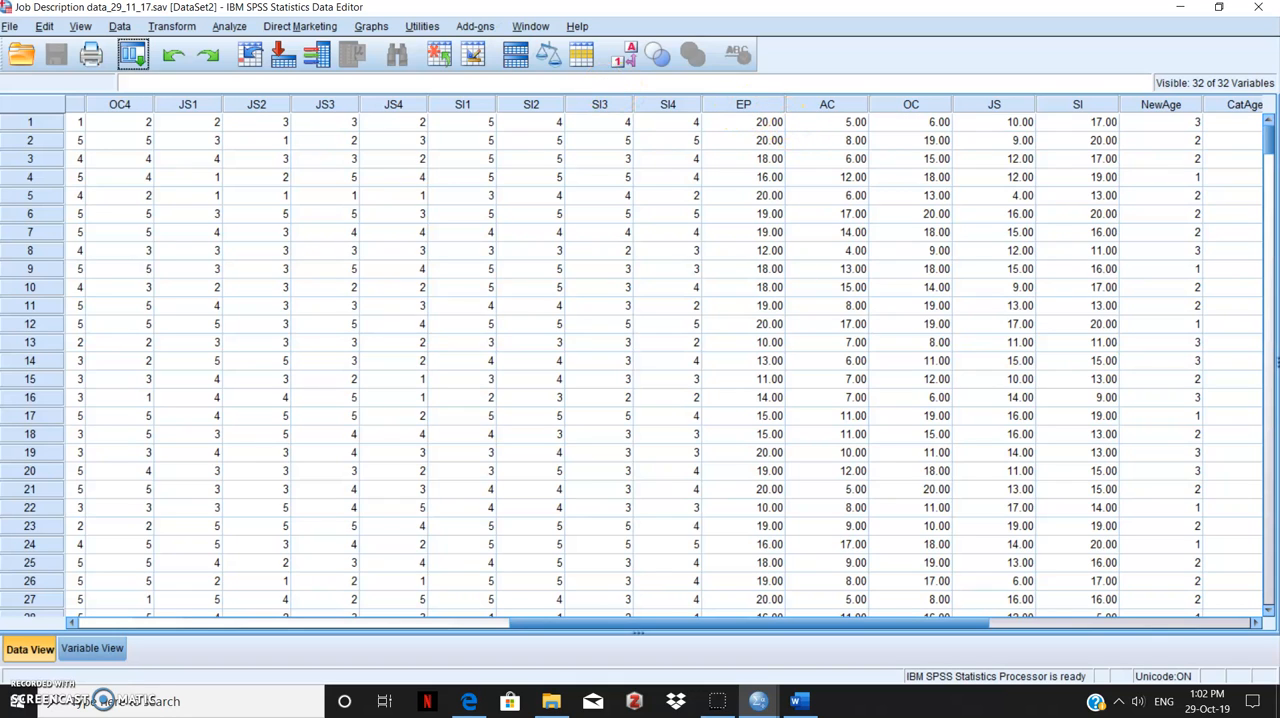
click(162, 27)
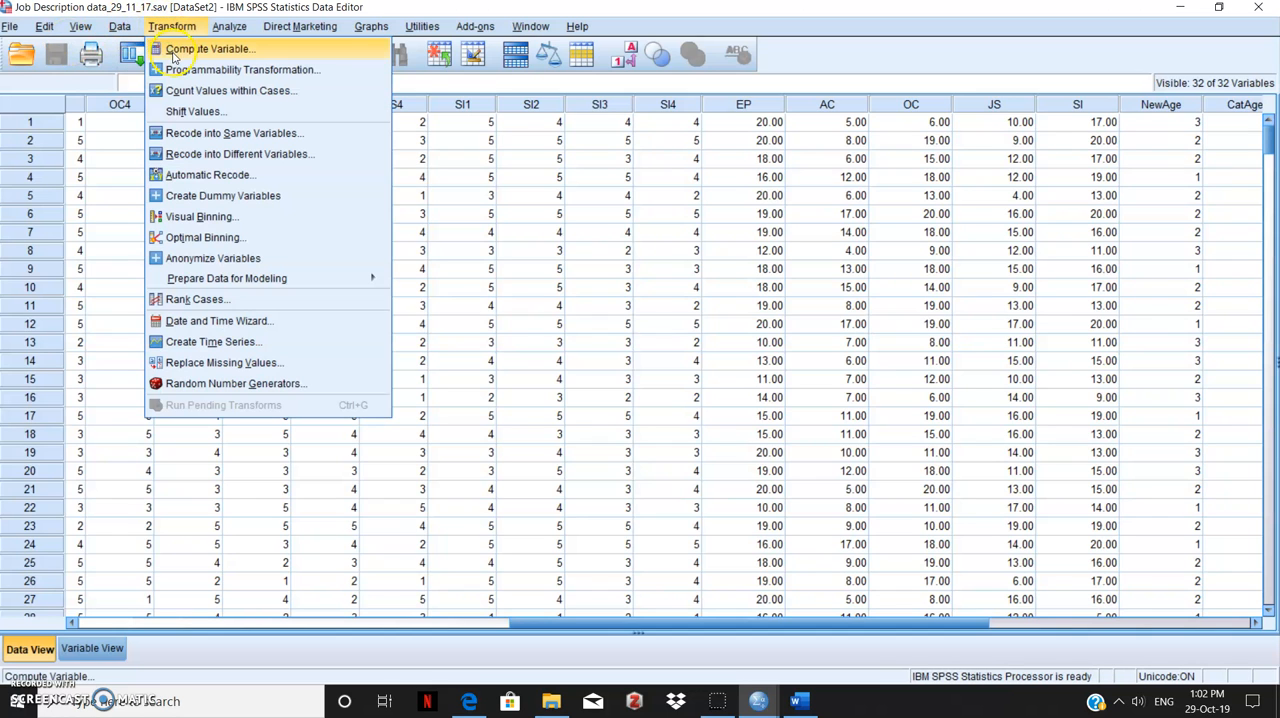
click(172, 51)
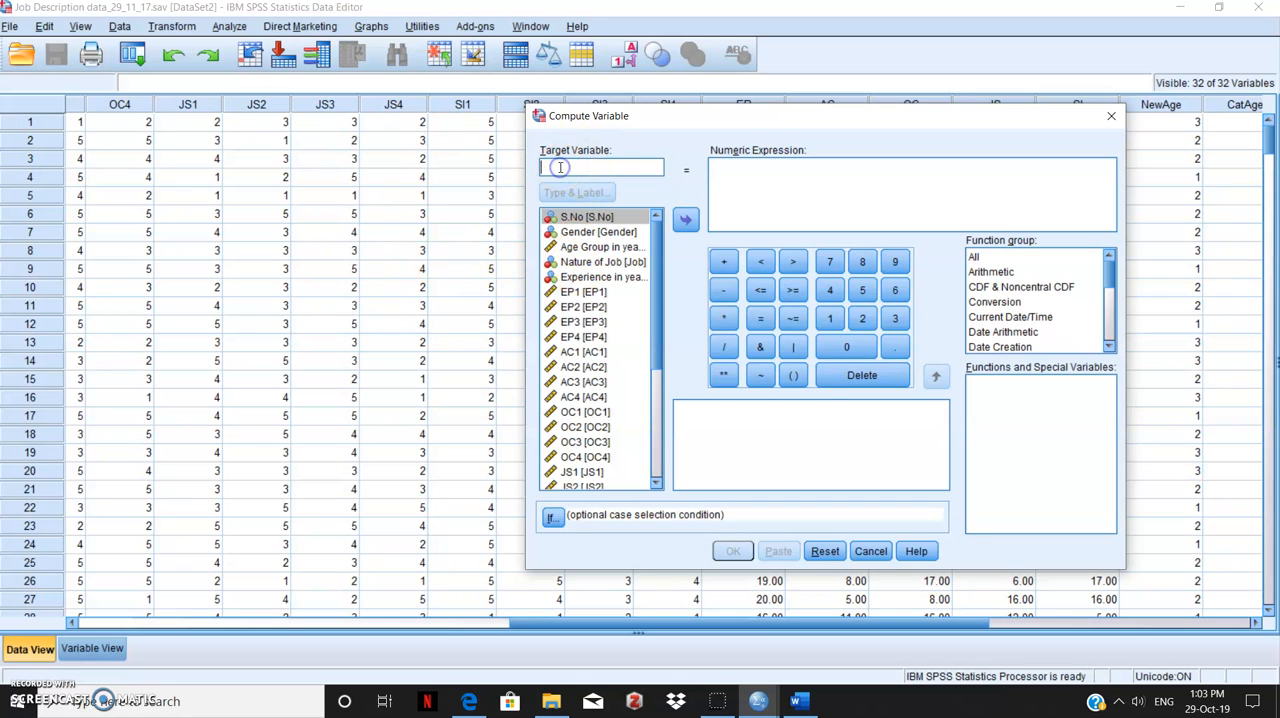
scroll(583, 258, down, 1)
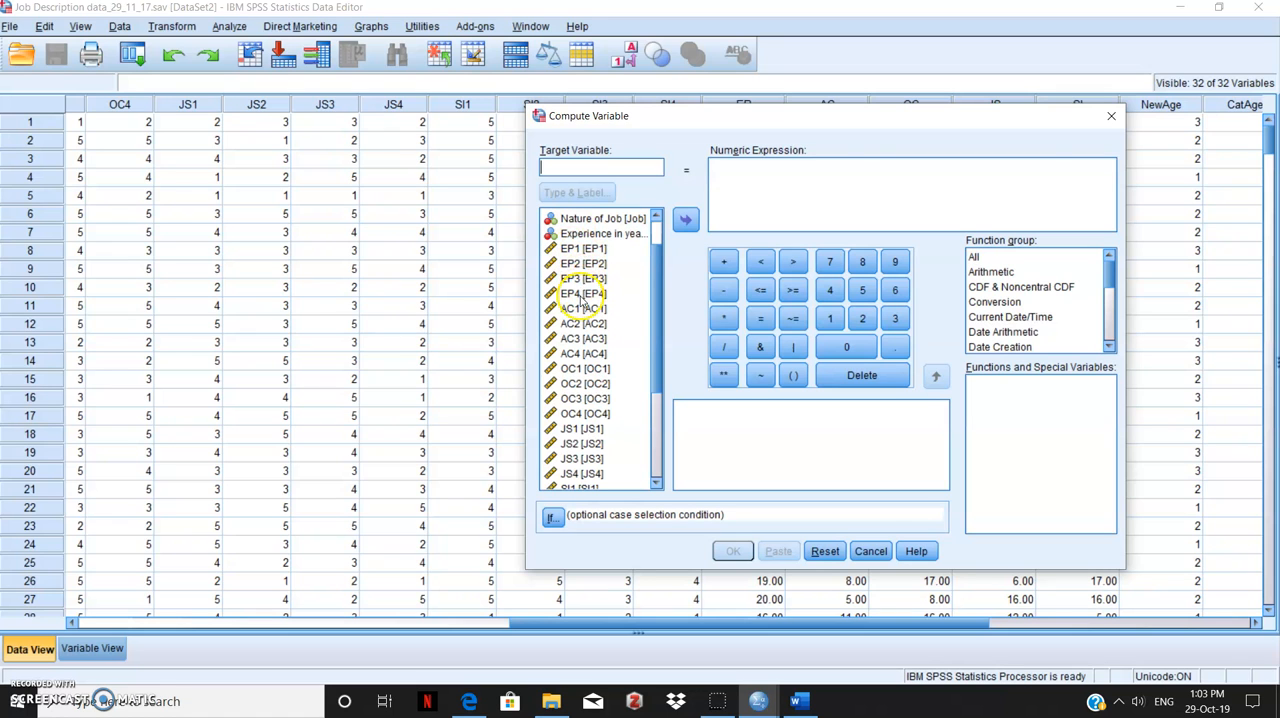
click(1111, 118)
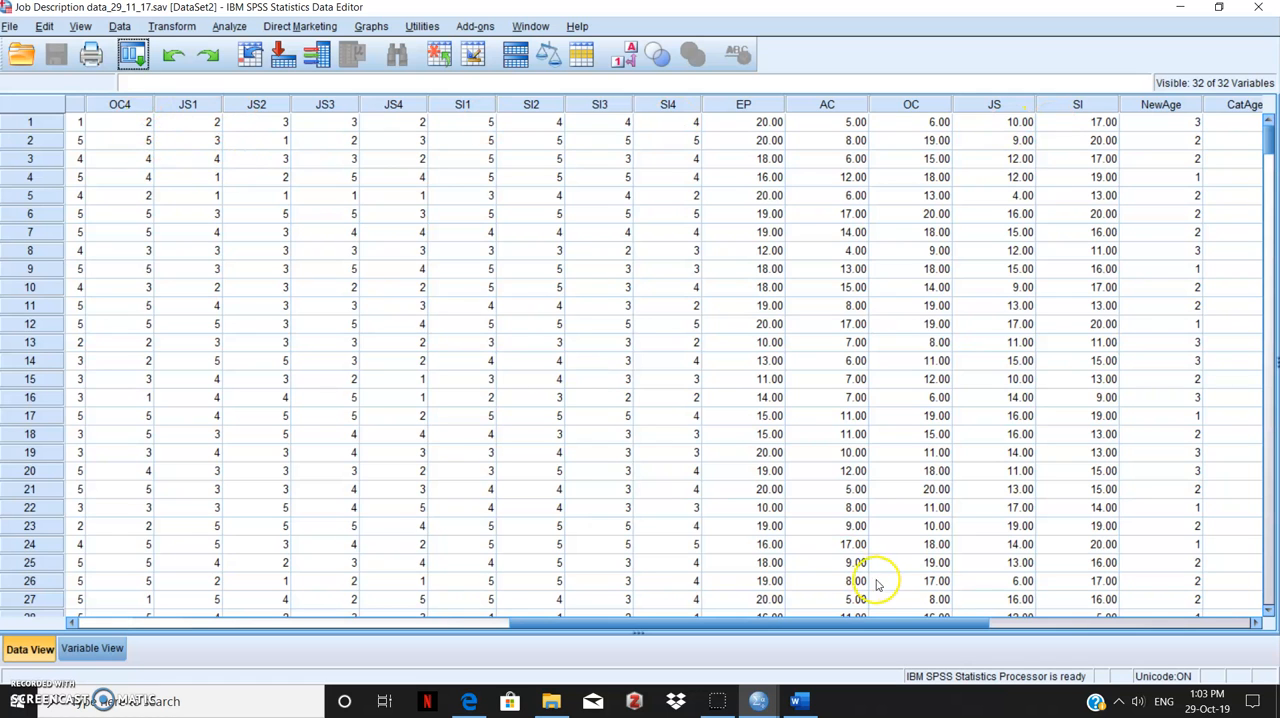
click(722, 627)
drag(722, 627, 143, 618)
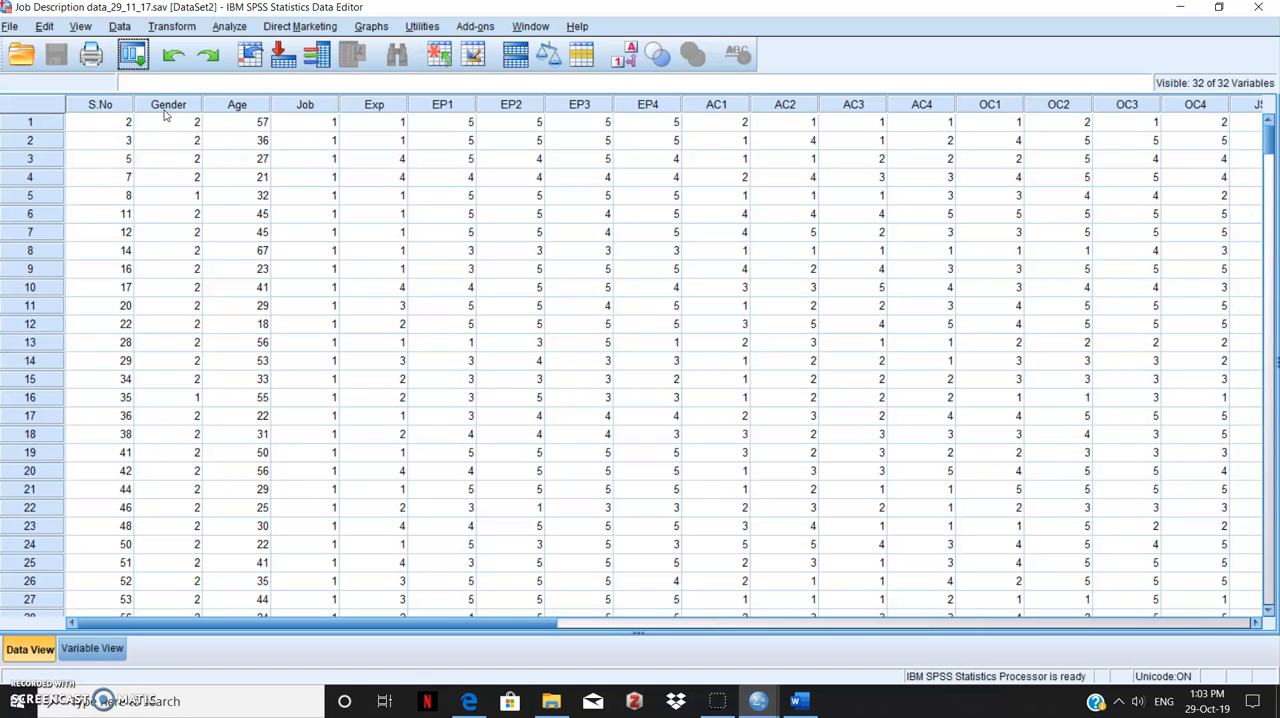
Start an Independent-Samples T Test and add JS as the test variable
click(224, 28)
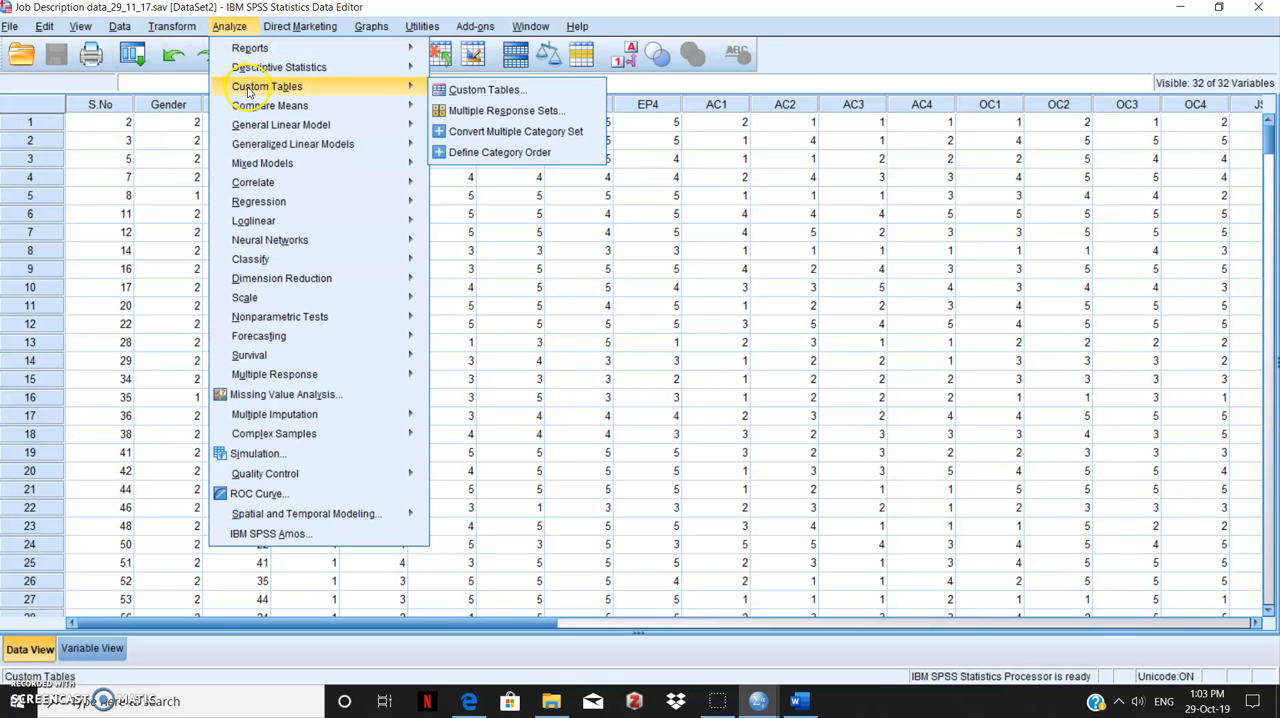
mouse_move(344, 57)
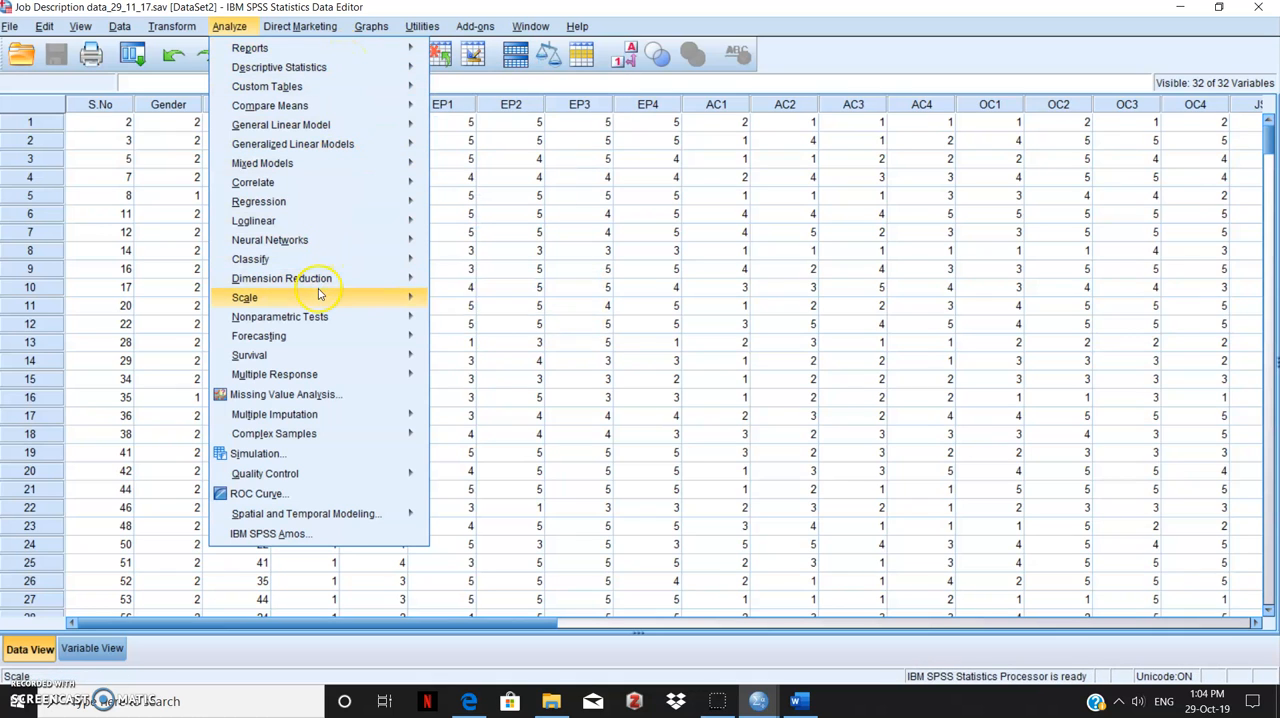
mouse_move(318, 294)
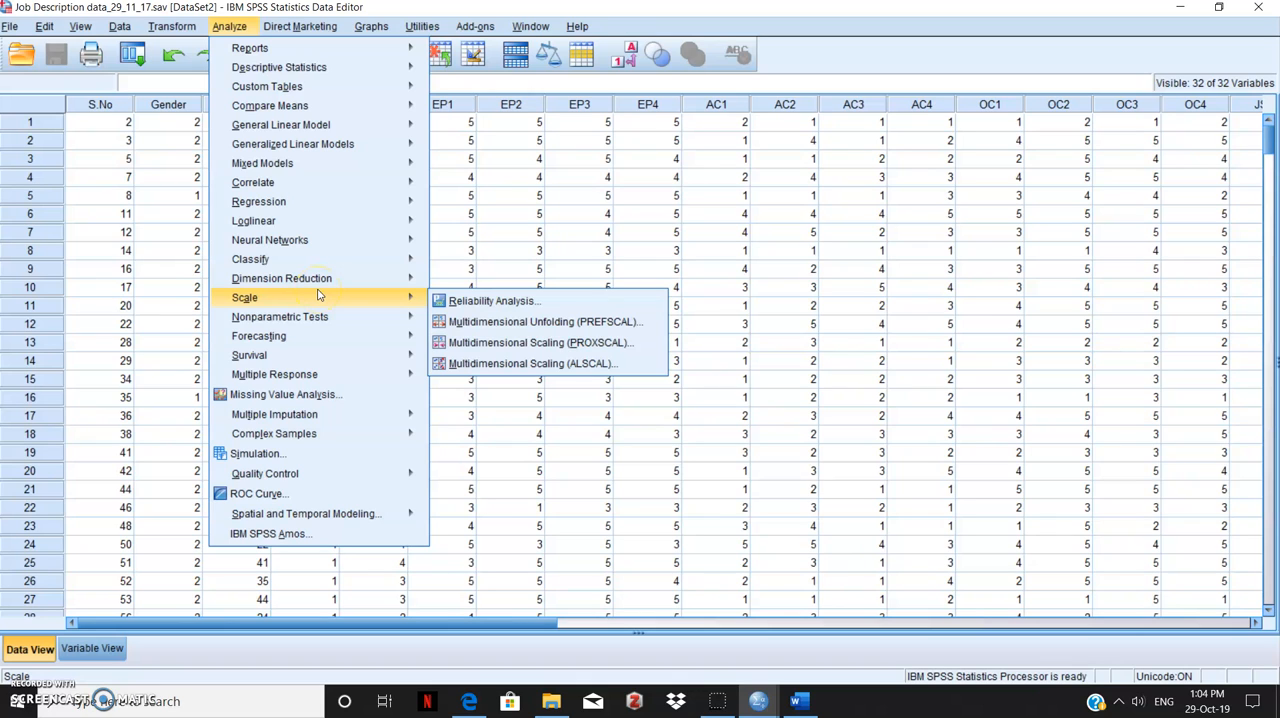
mouse_move(340, 108)
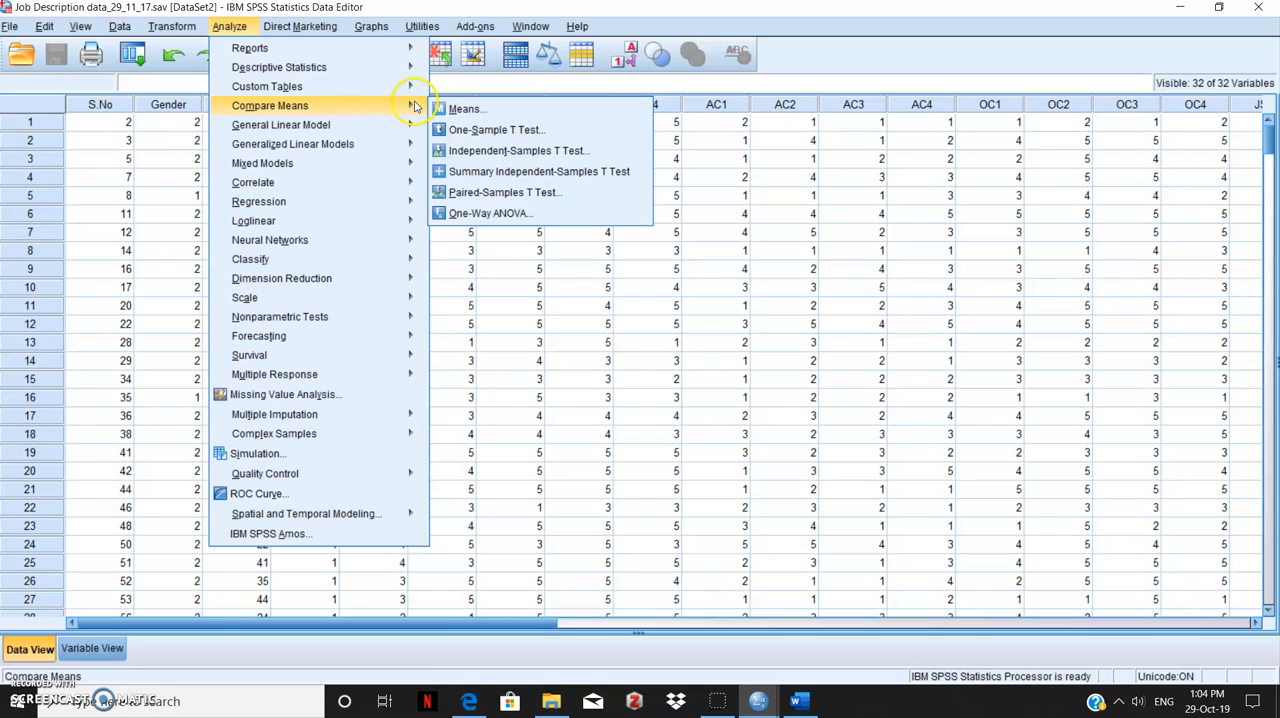
click(460, 156)
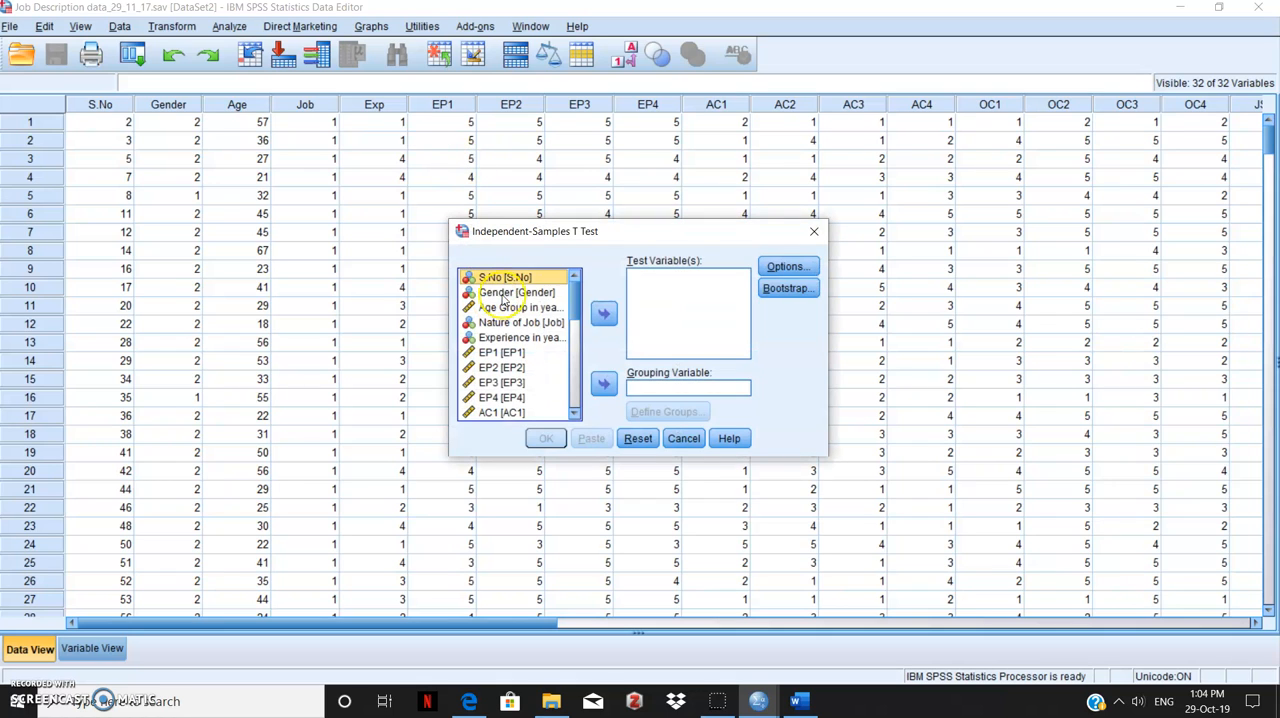
click(574, 336)
scroll(572, 350, down, 5)
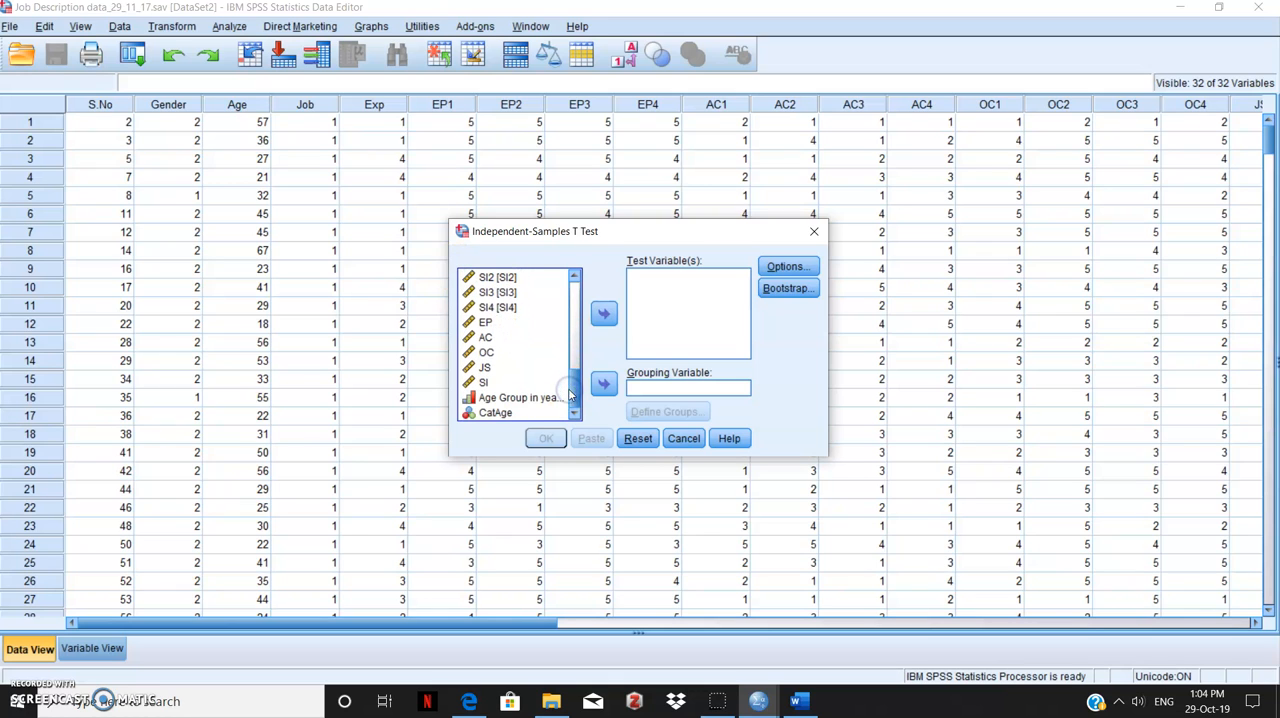
click(484, 368)
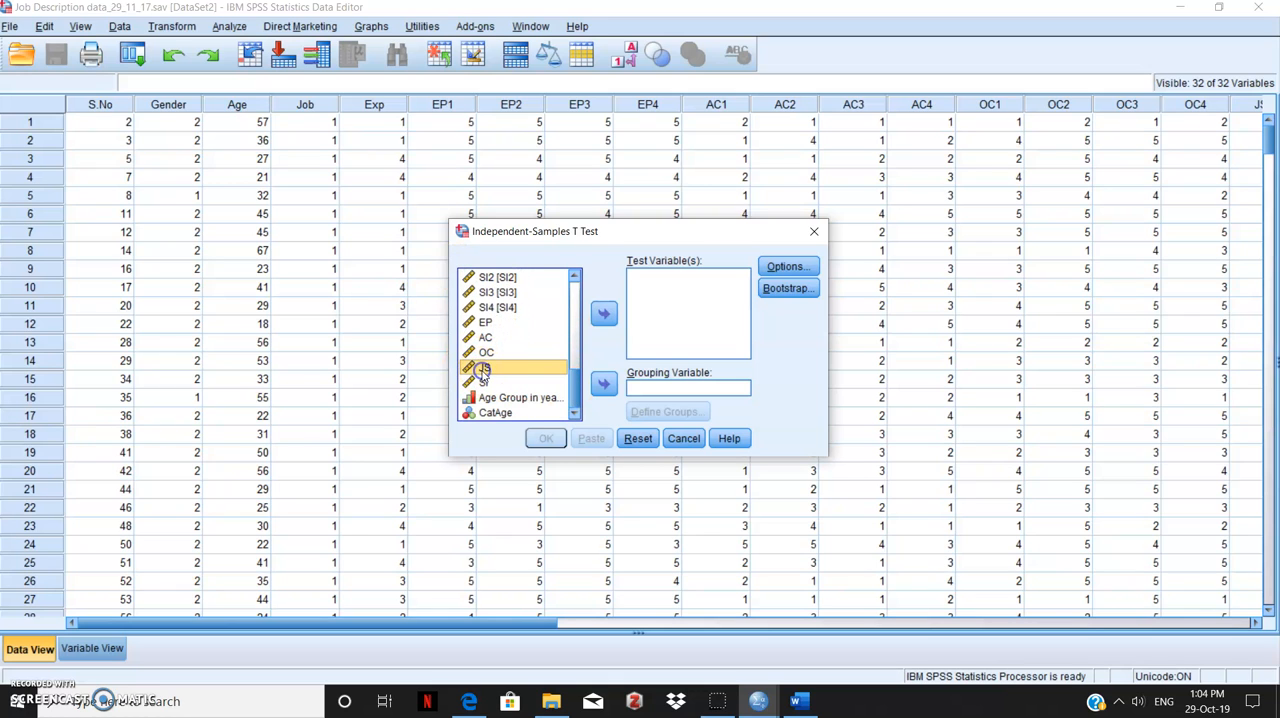
click(604, 315)
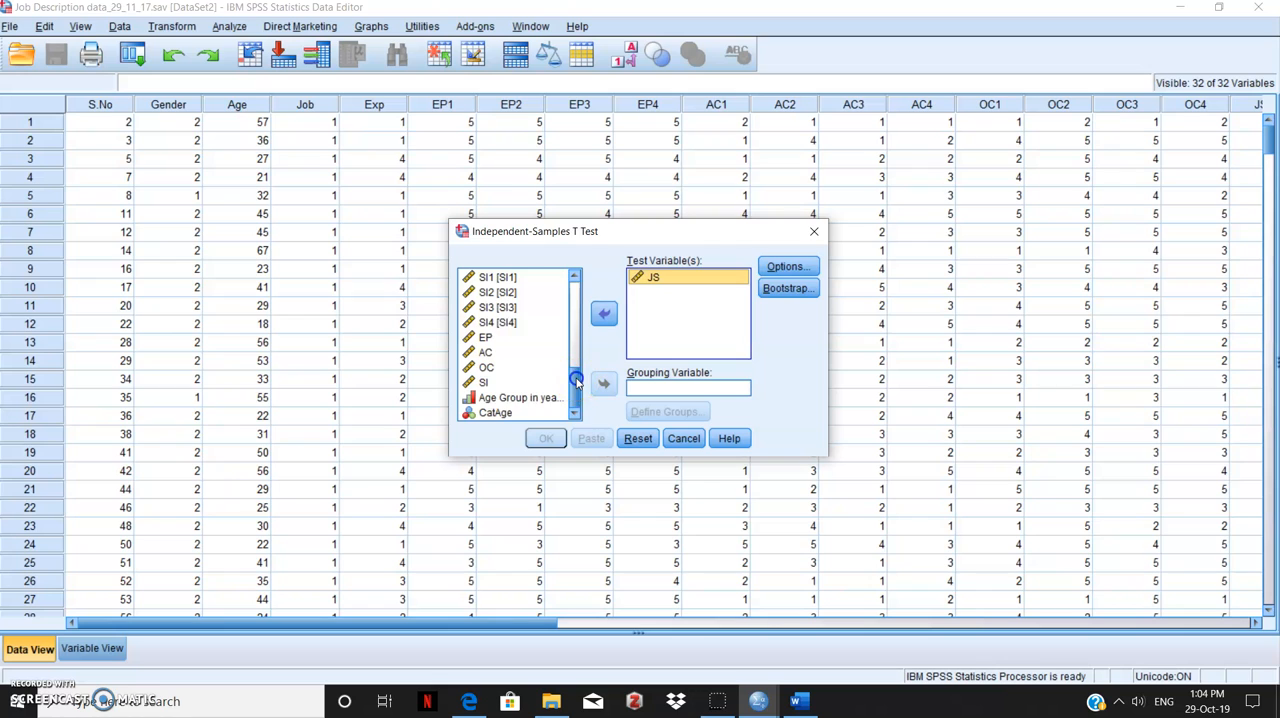
Set Gender as the grouping variable, with group 1 defined as 1 and group 2 as 2
drag(576, 376, 572, 283)
click(518, 293)
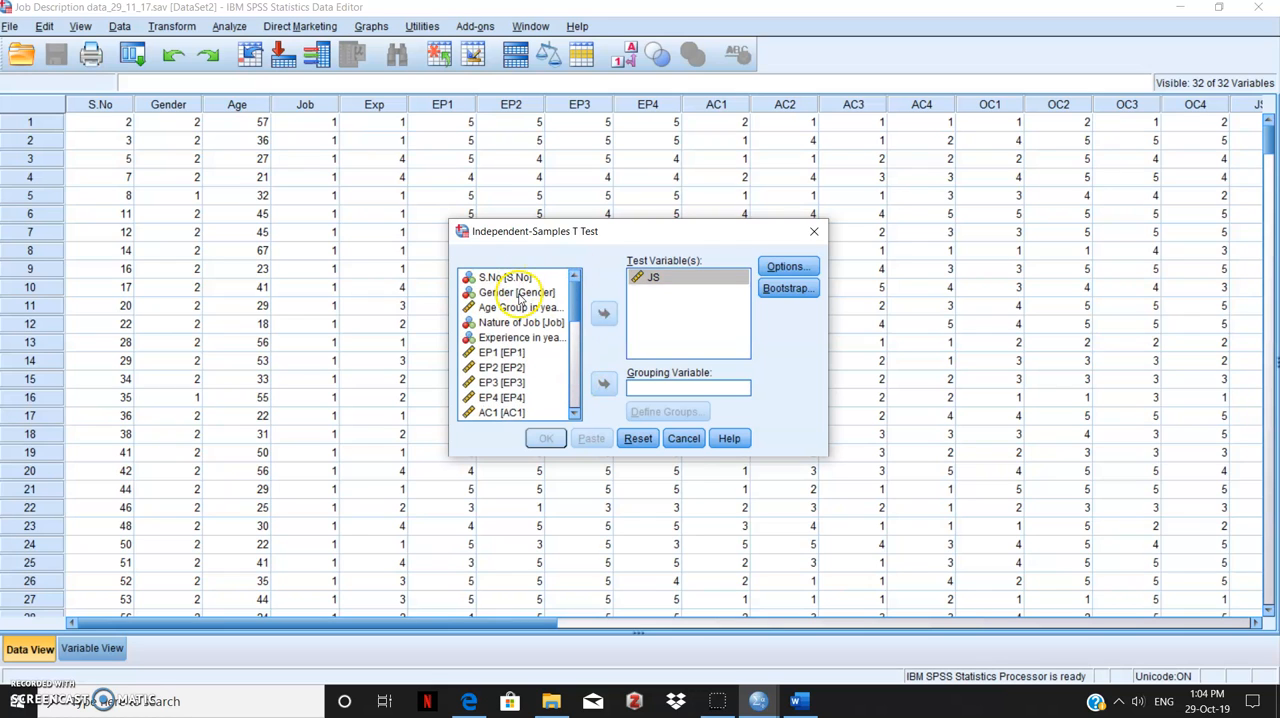
click(602, 386)
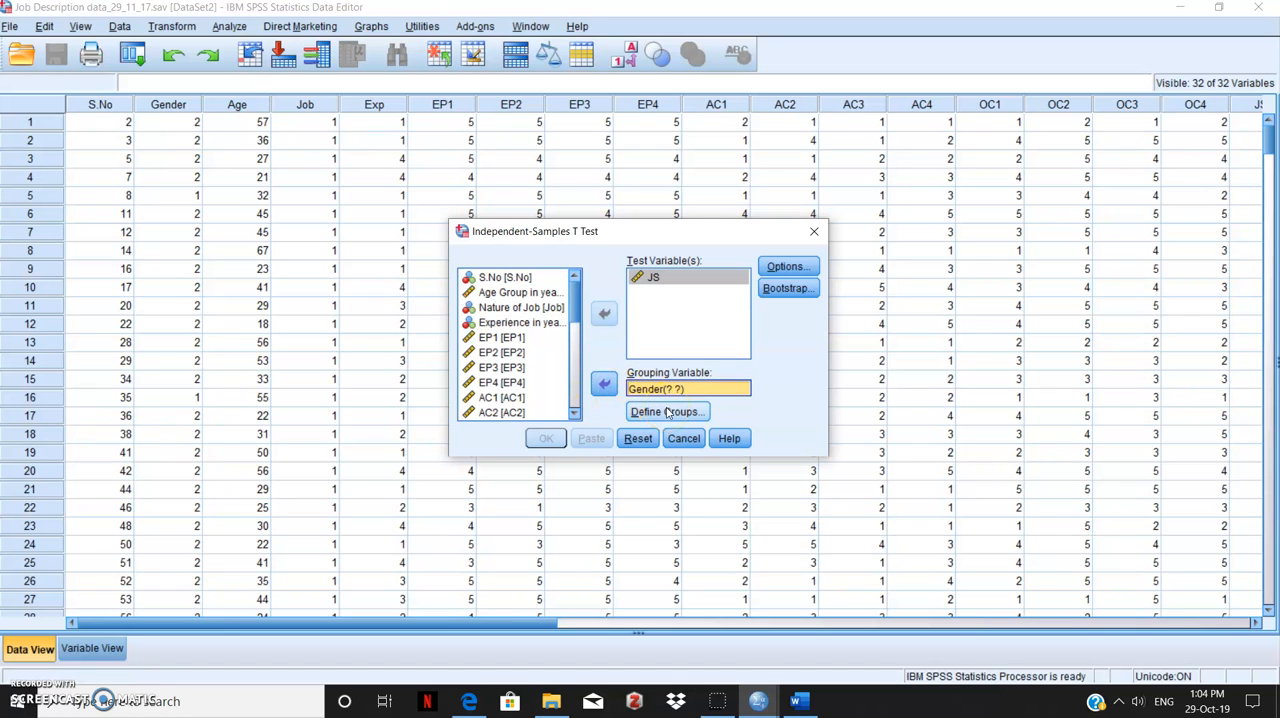
click(668, 413)
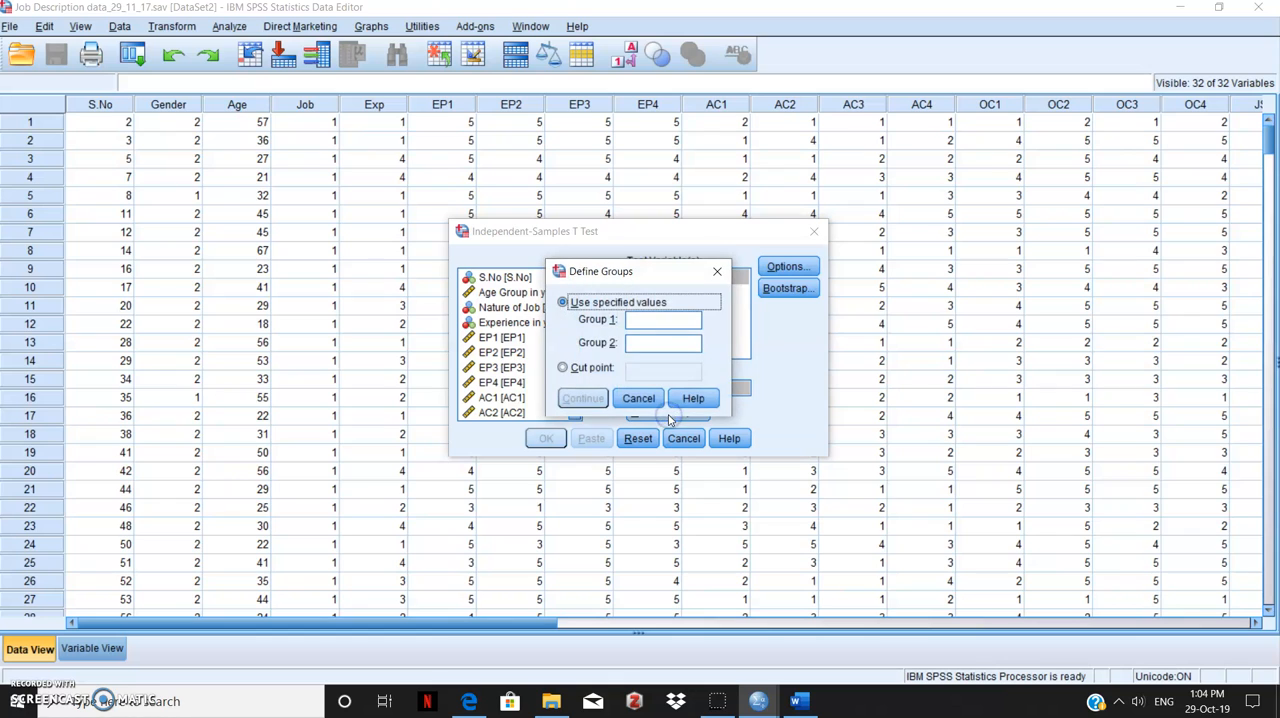
click(640, 325)
click(640, 322)
text(1)
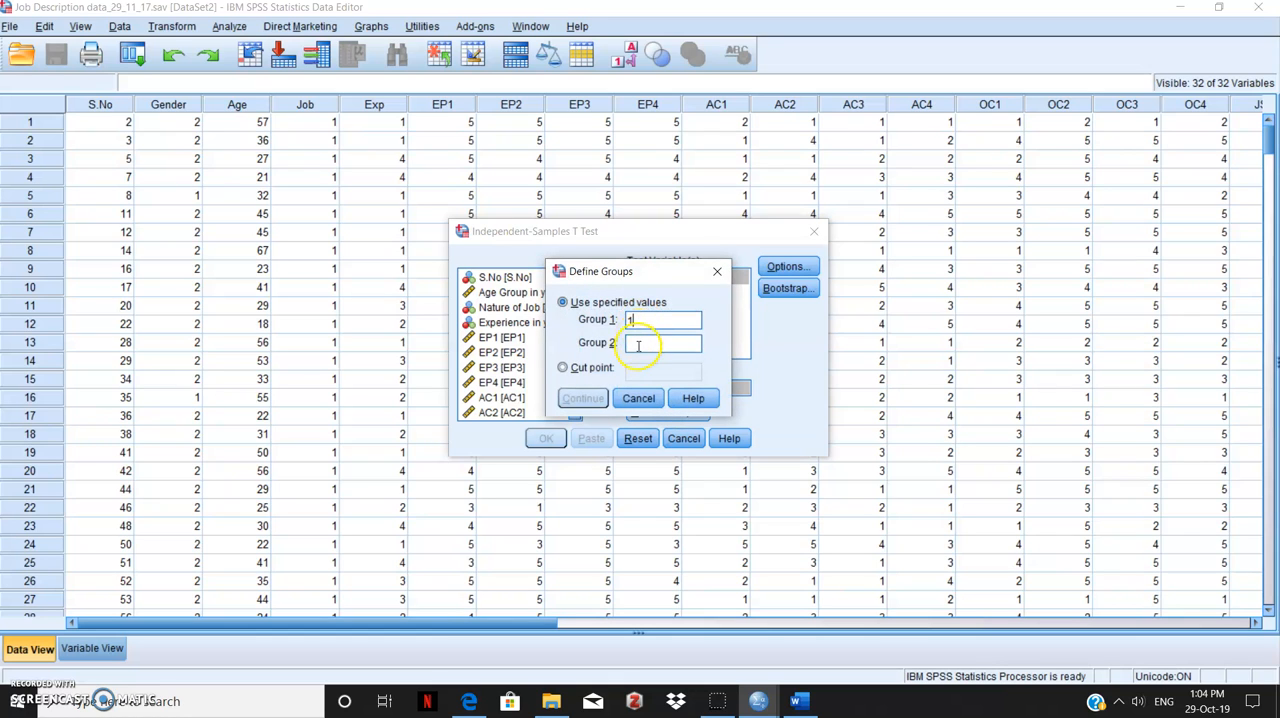
click(637, 346)
text(2)
click(600, 399)
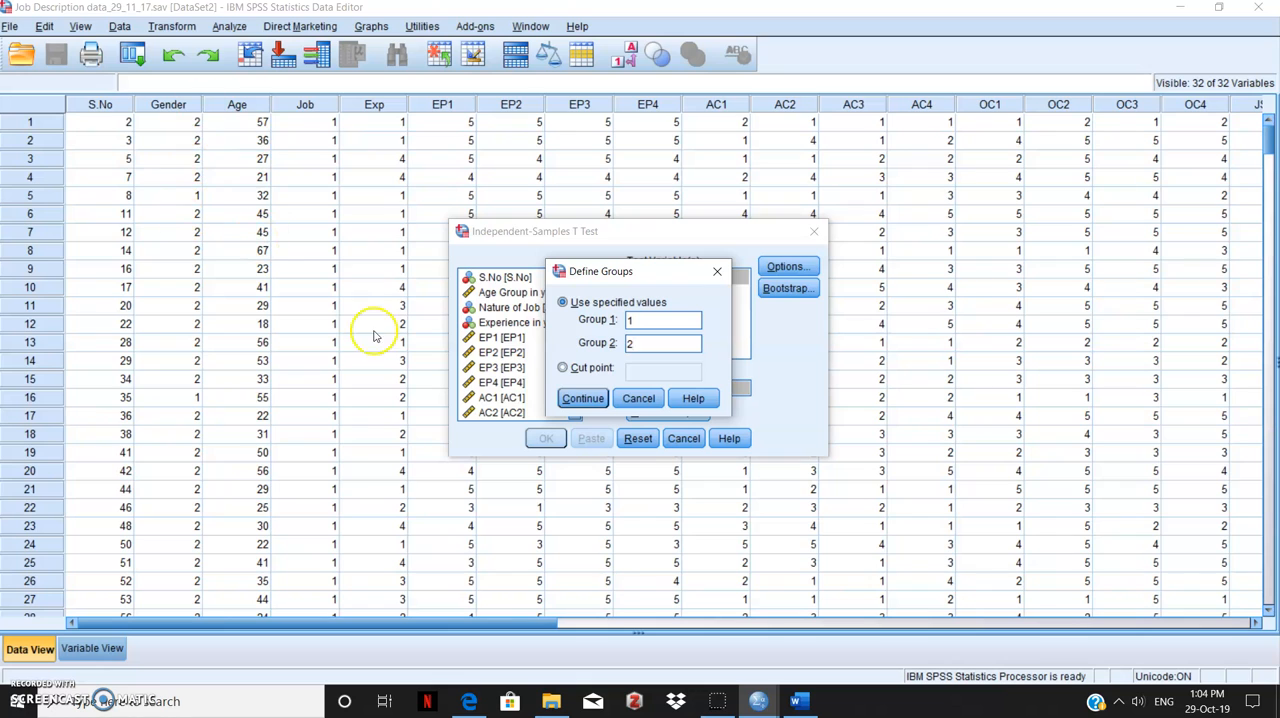
click(570, 399)
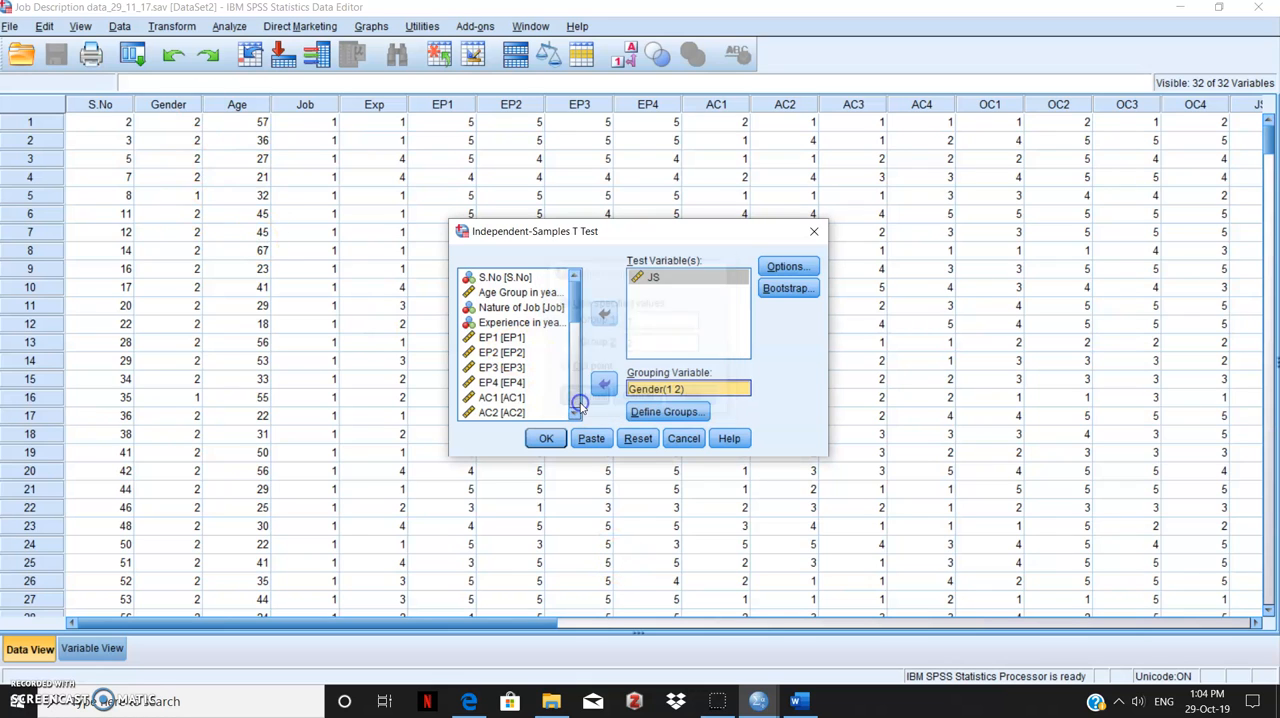
Keep the default t-test options, run the Independent-Samples T Test and maximize the output window
click(787, 268)
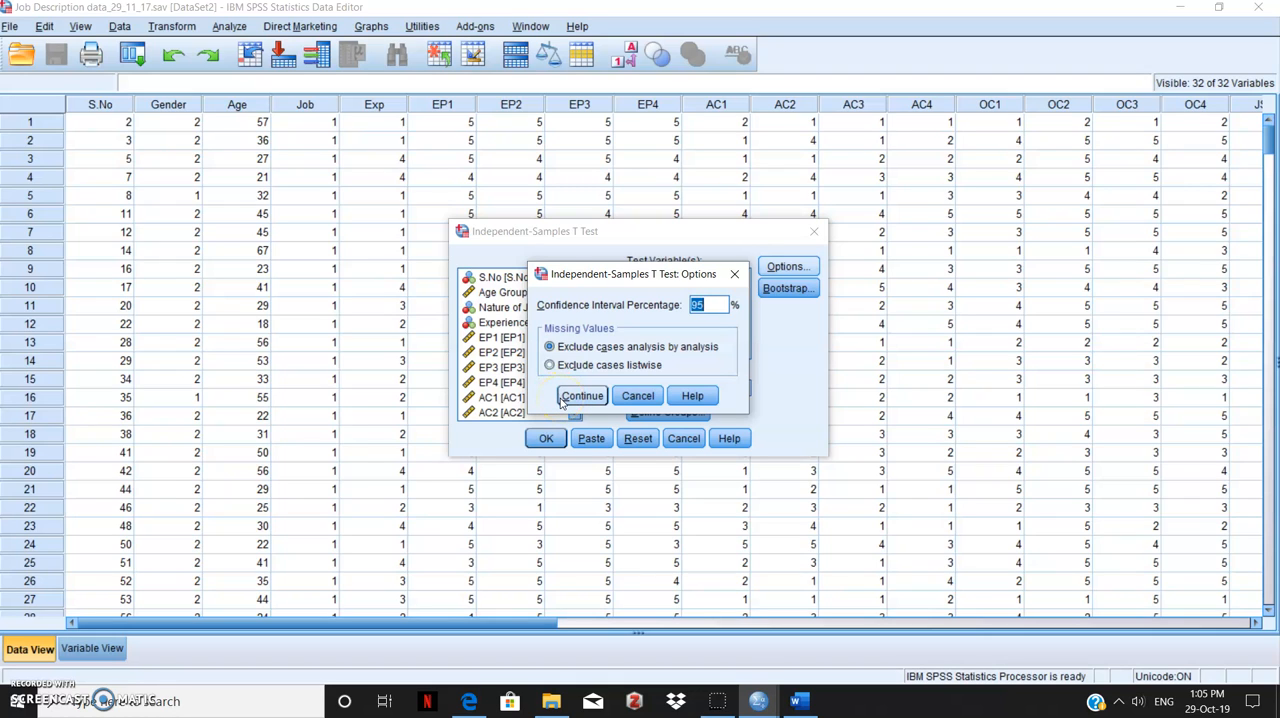
click(574, 401)
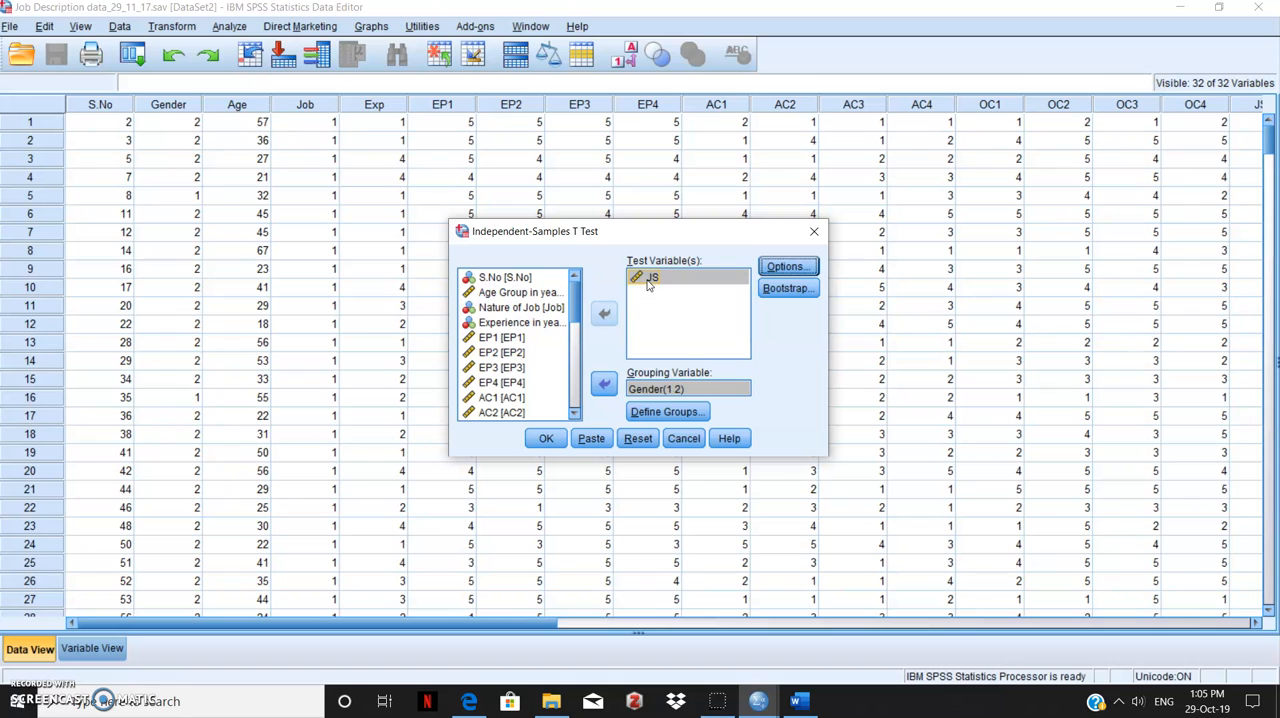
click(646, 390)
click(540, 438)
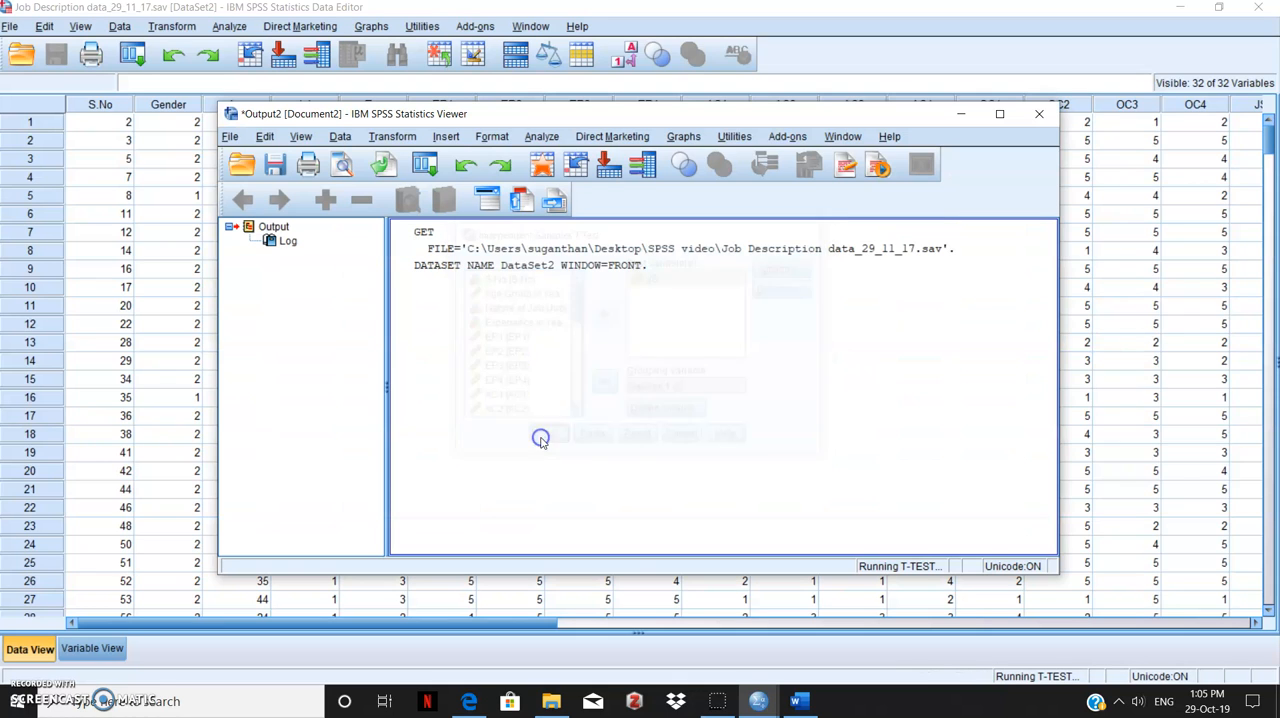
click(999, 113)
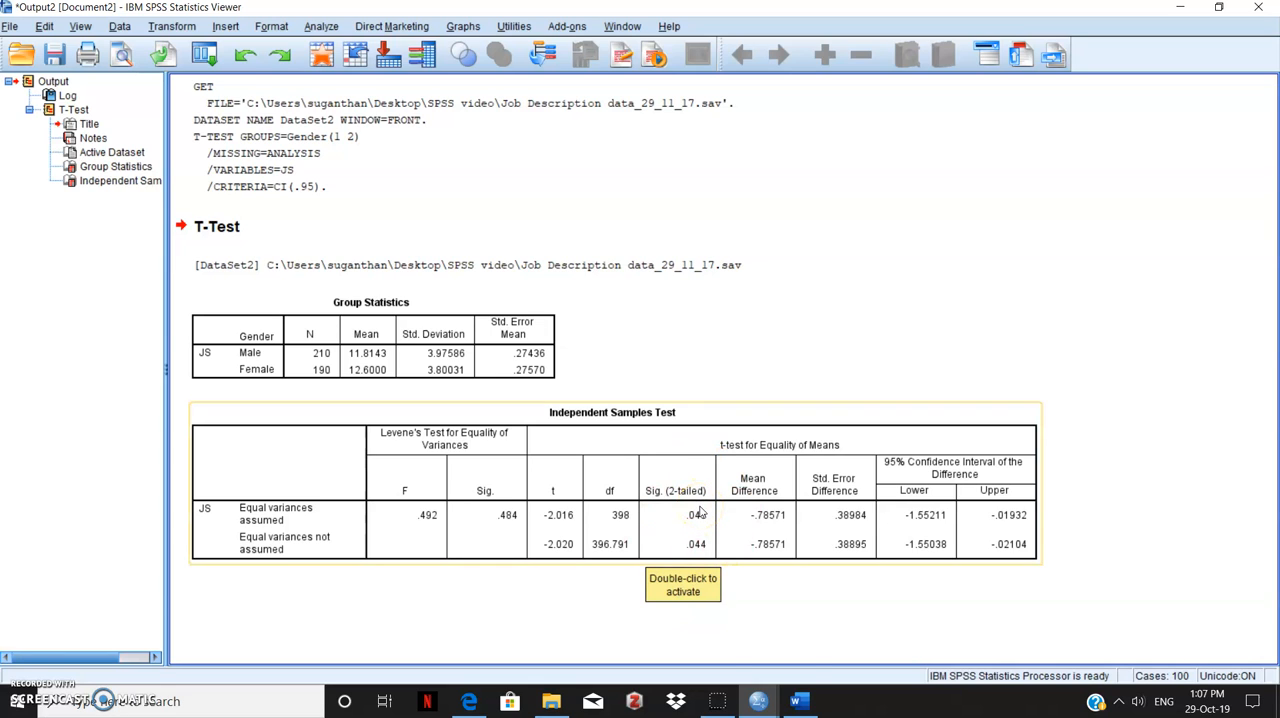
Switch to the INPUT FILE.sav data set and look through its survey variables across to Q37
mouse_move(773, 709)
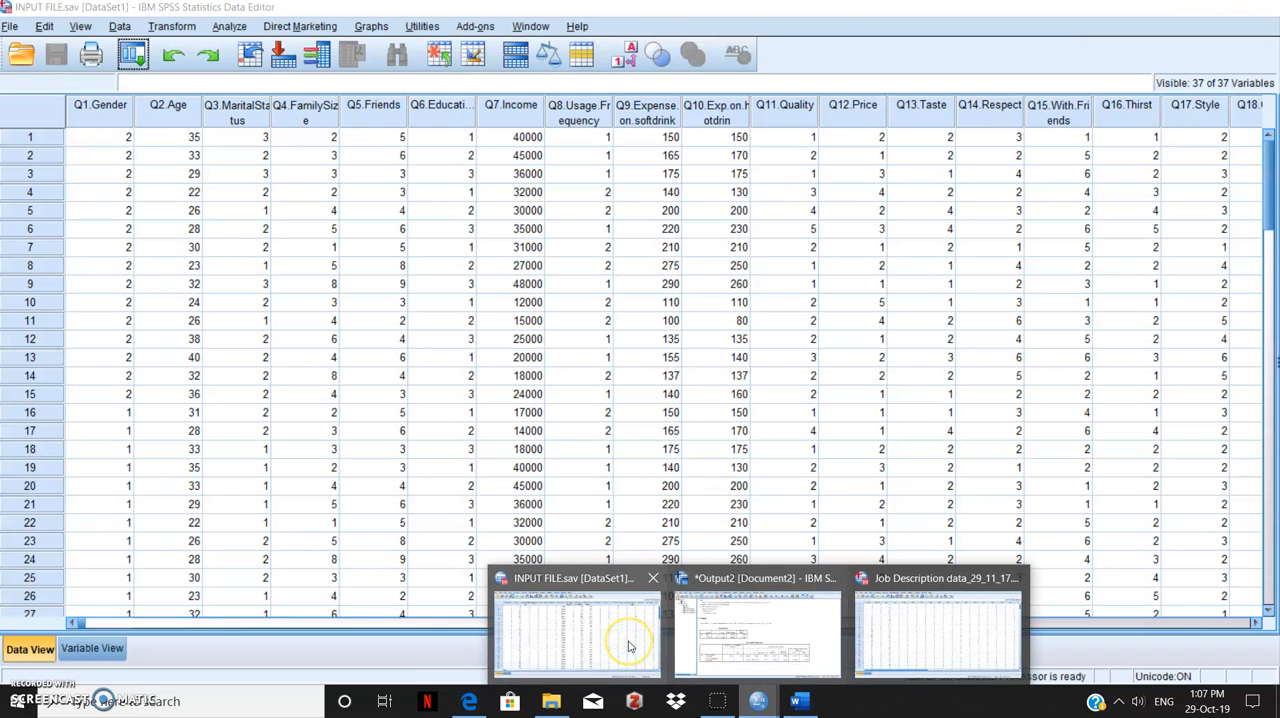
click(629, 646)
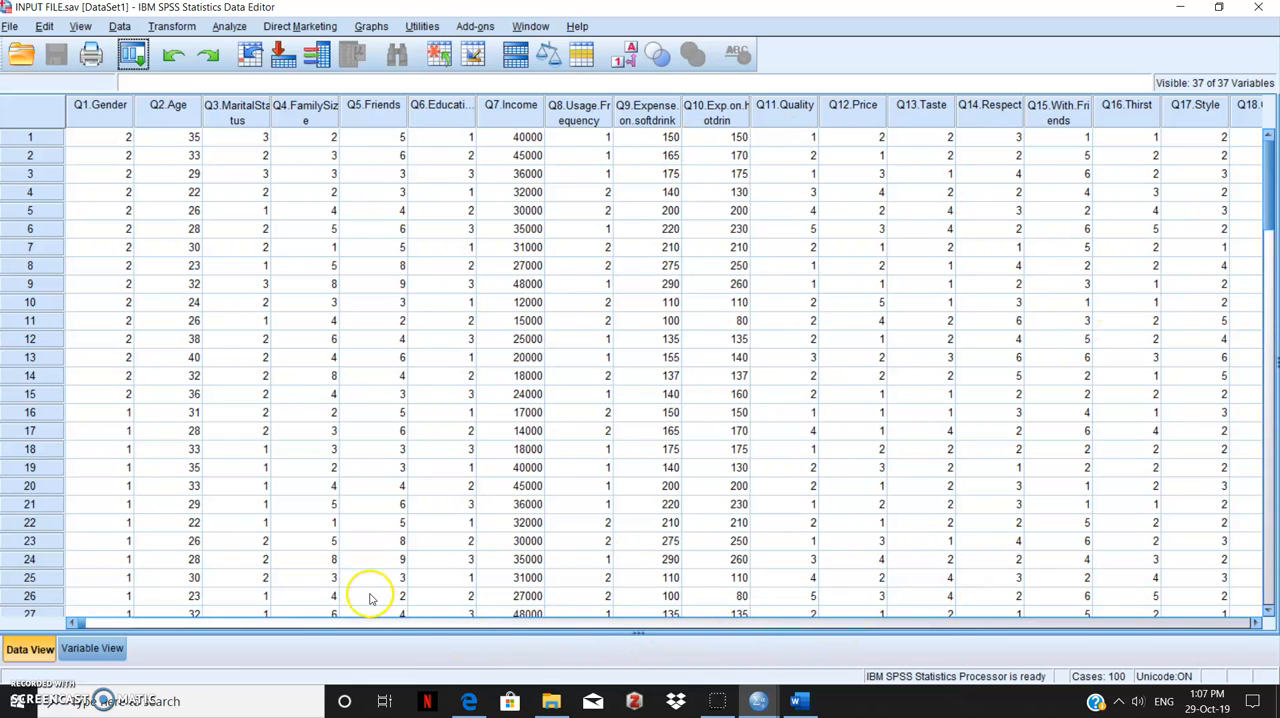
click(1253, 622)
click(1253, 622)
click(1253, 622)
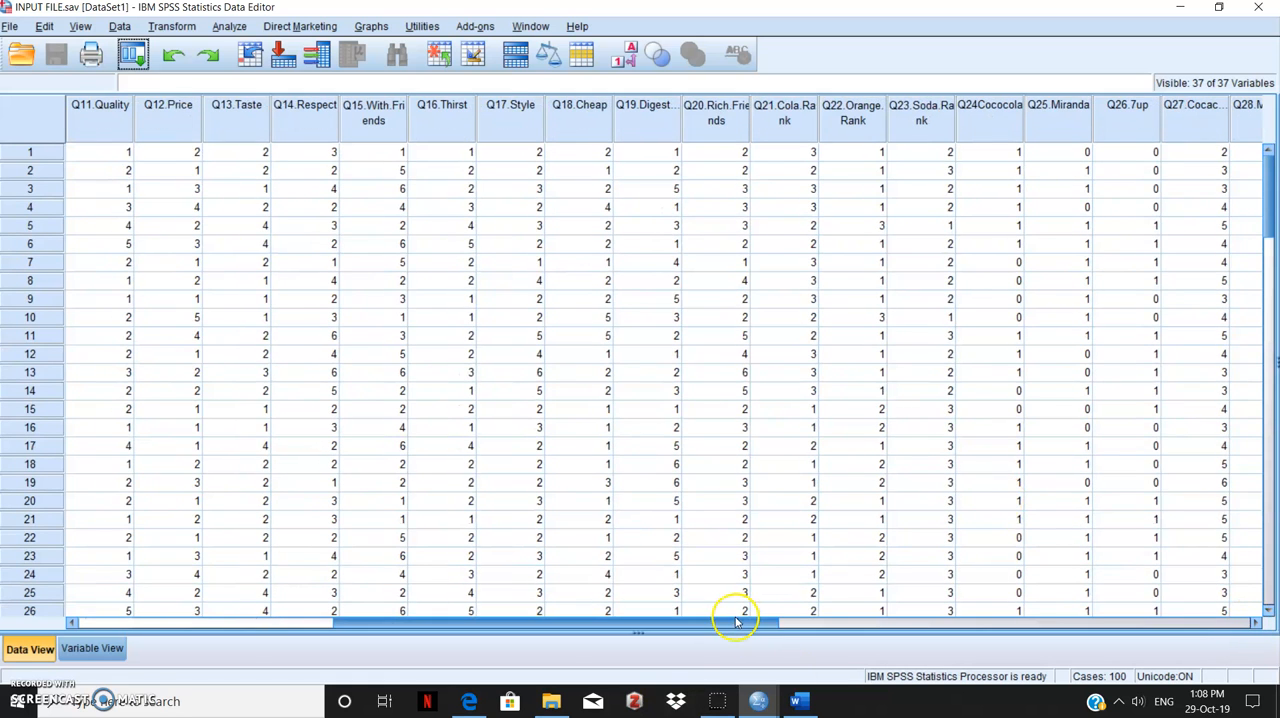
drag(740, 624, 1024, 633)
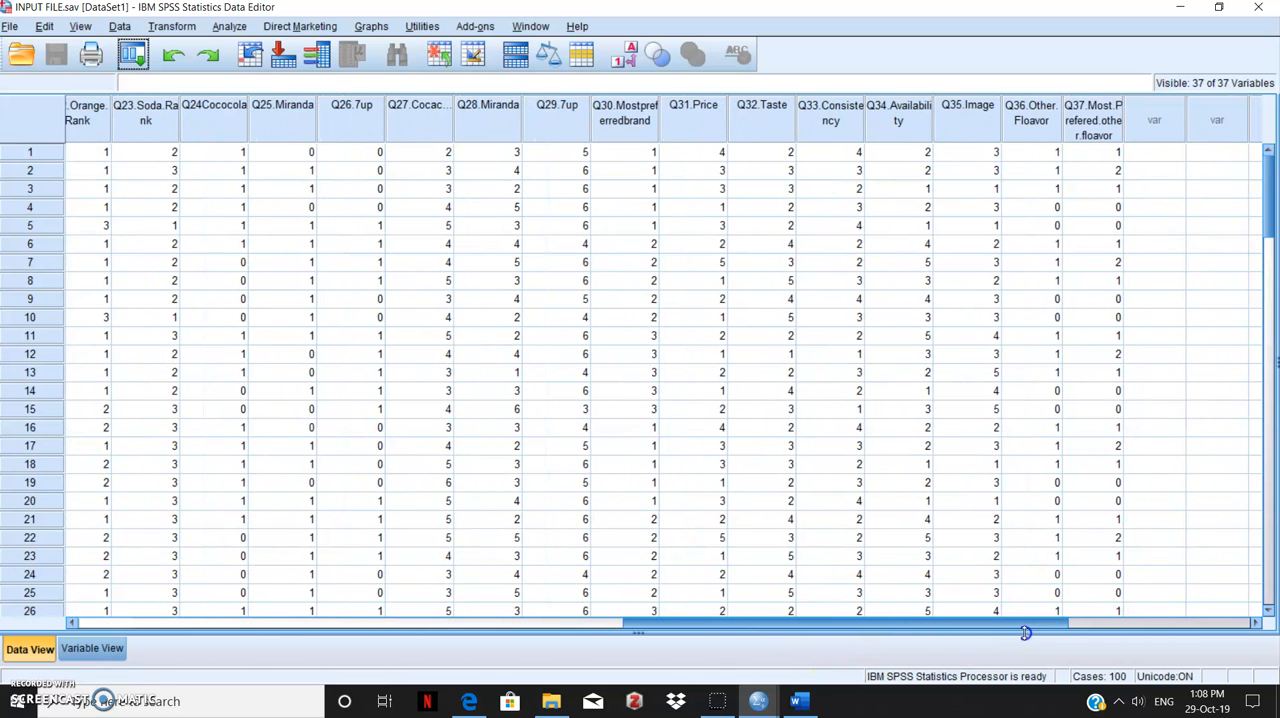
drag(1025, 632, 697, 697)
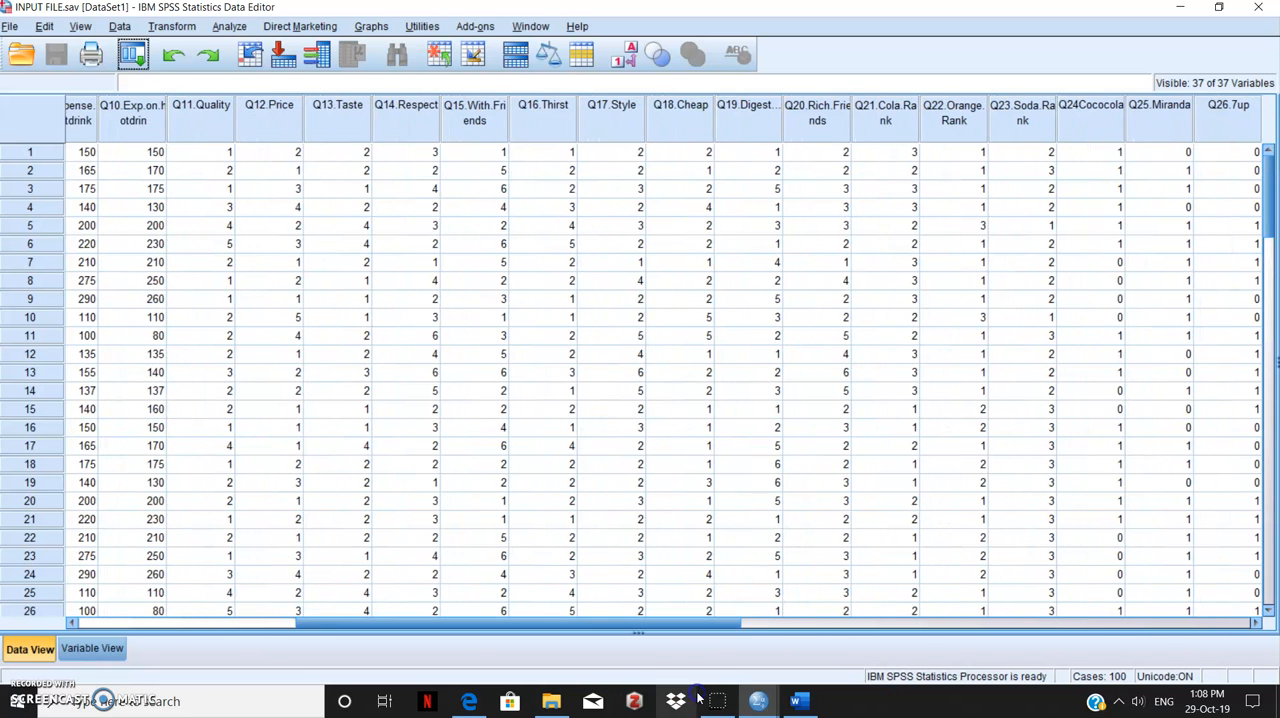
Switch to the Job Description data set and open the Independent-Samples T Test with its previous settings cleared
mouse_move(760, 704)
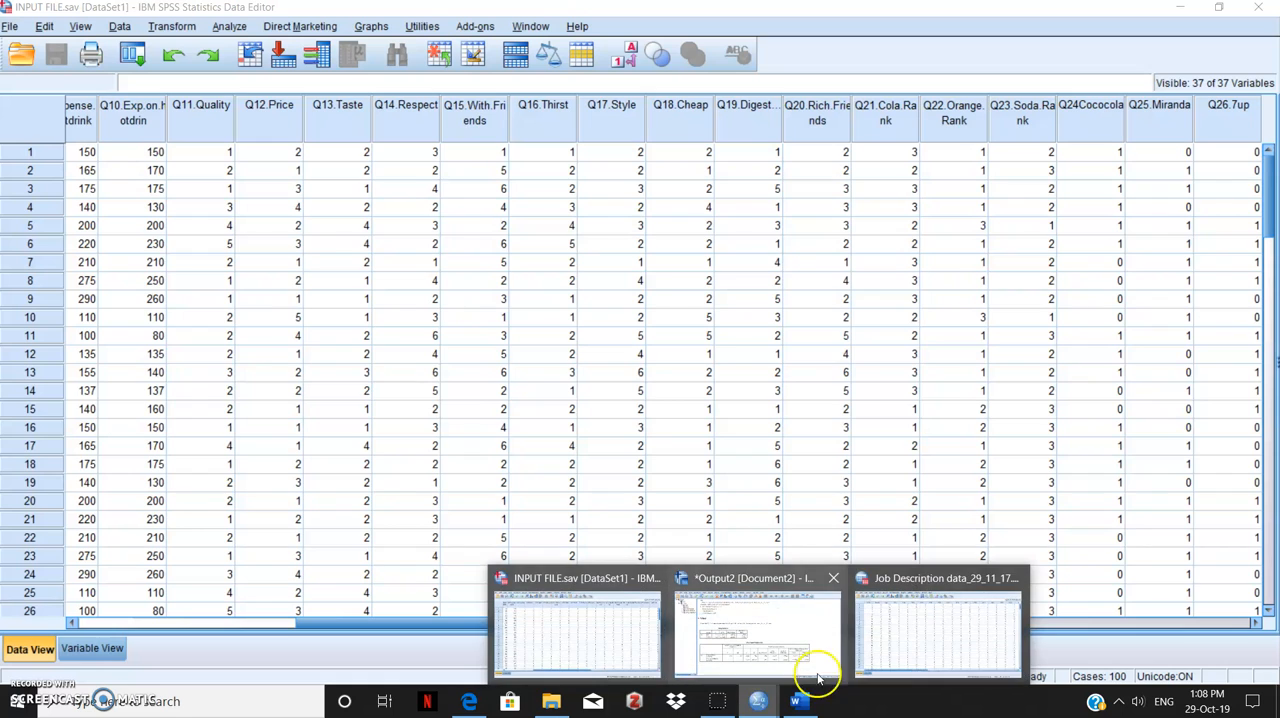
click(890, 650)
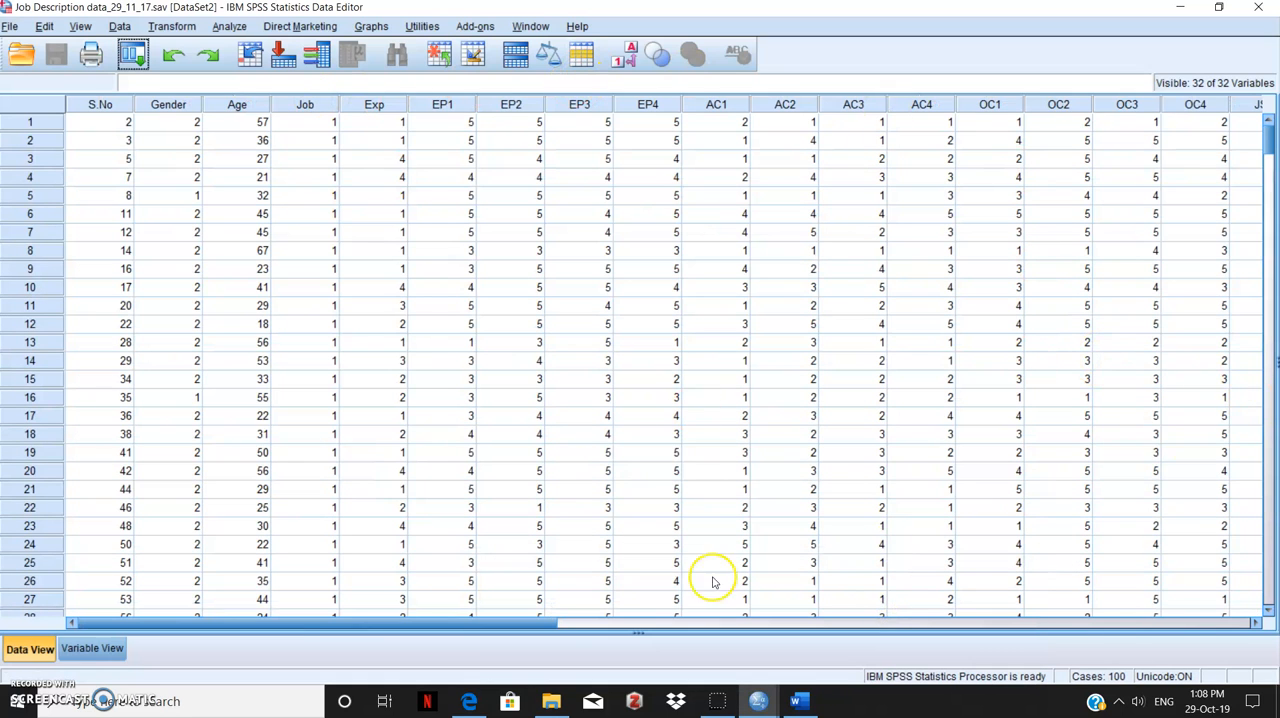
drag(487, 623, 1017, 669)
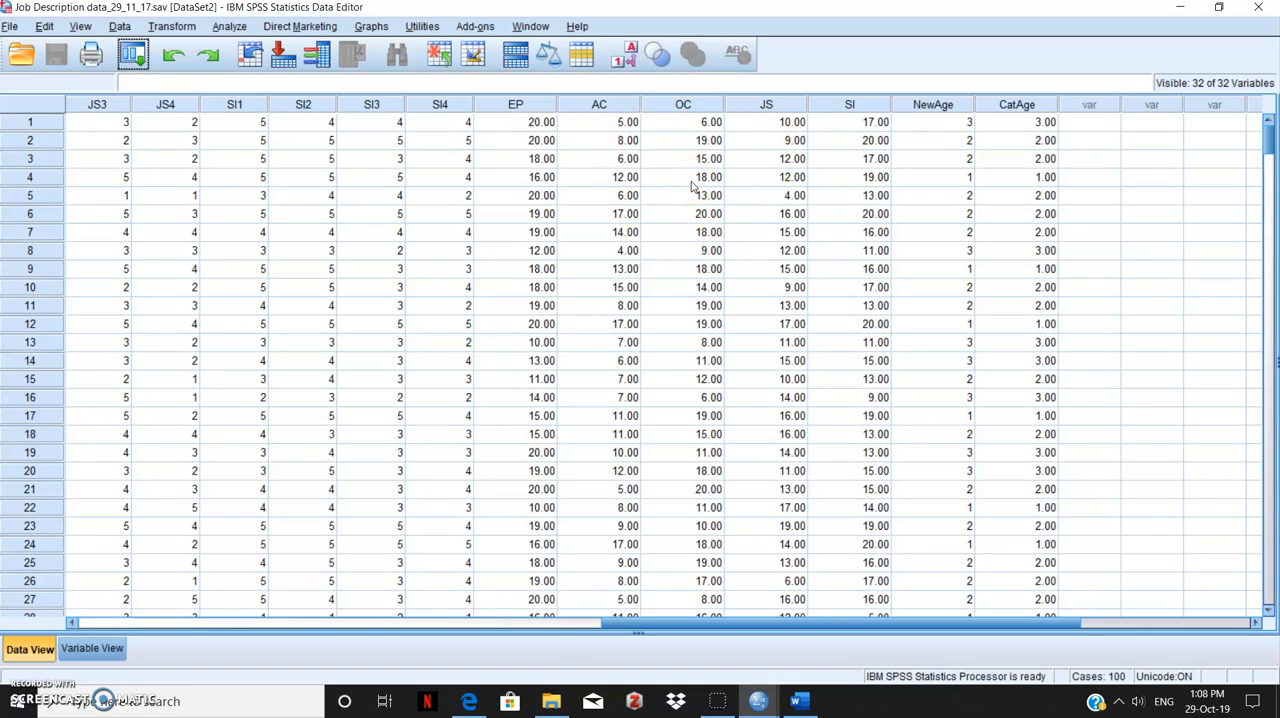
click(224, 27)
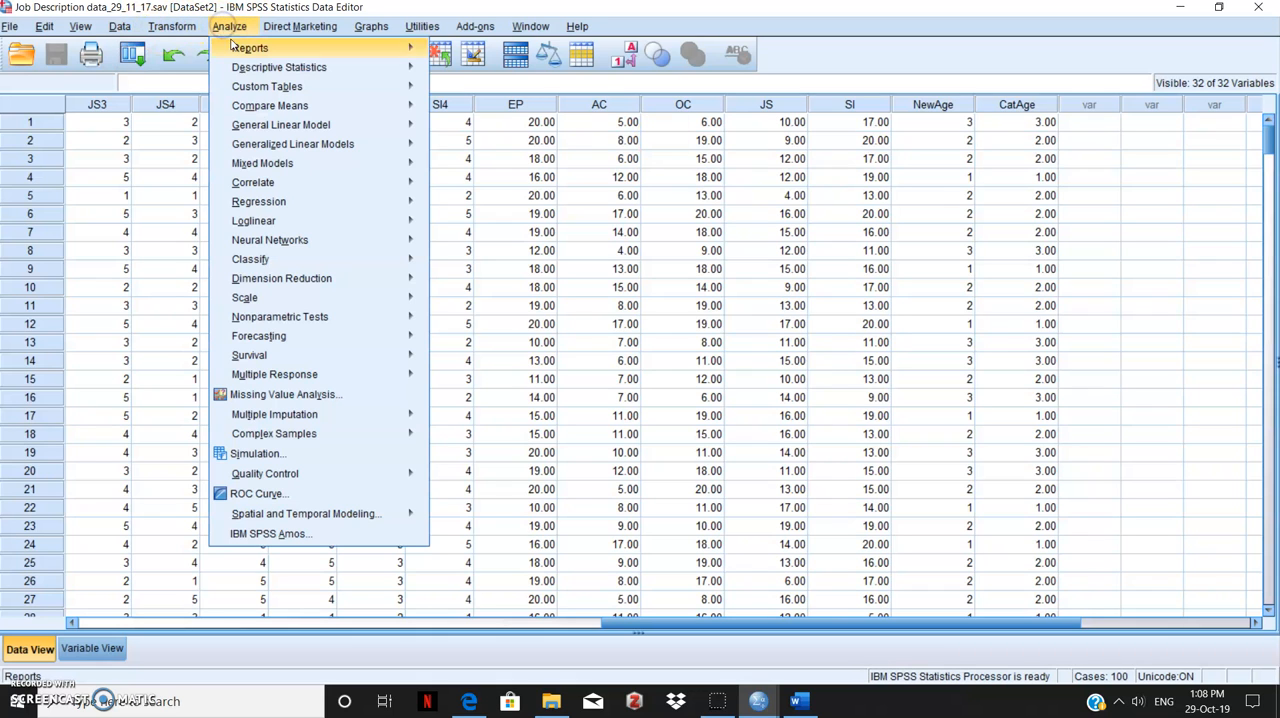
mouse_move(276, 110)
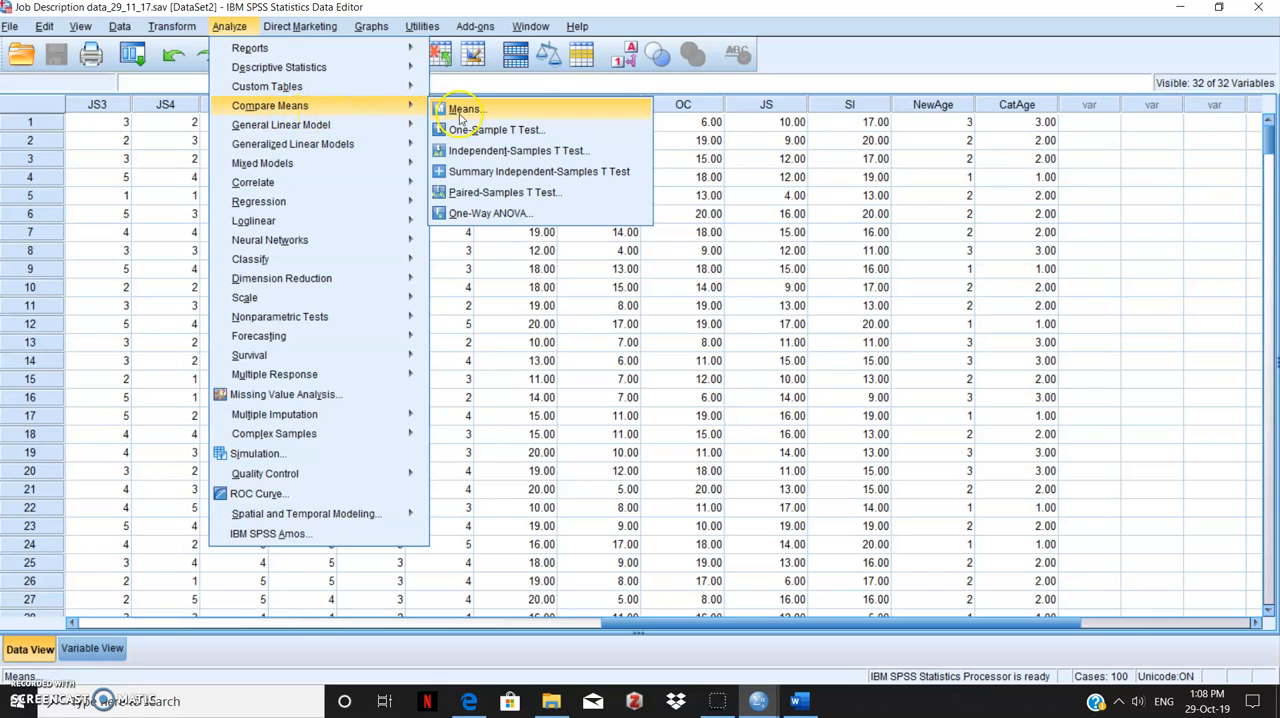
click(467, 156)
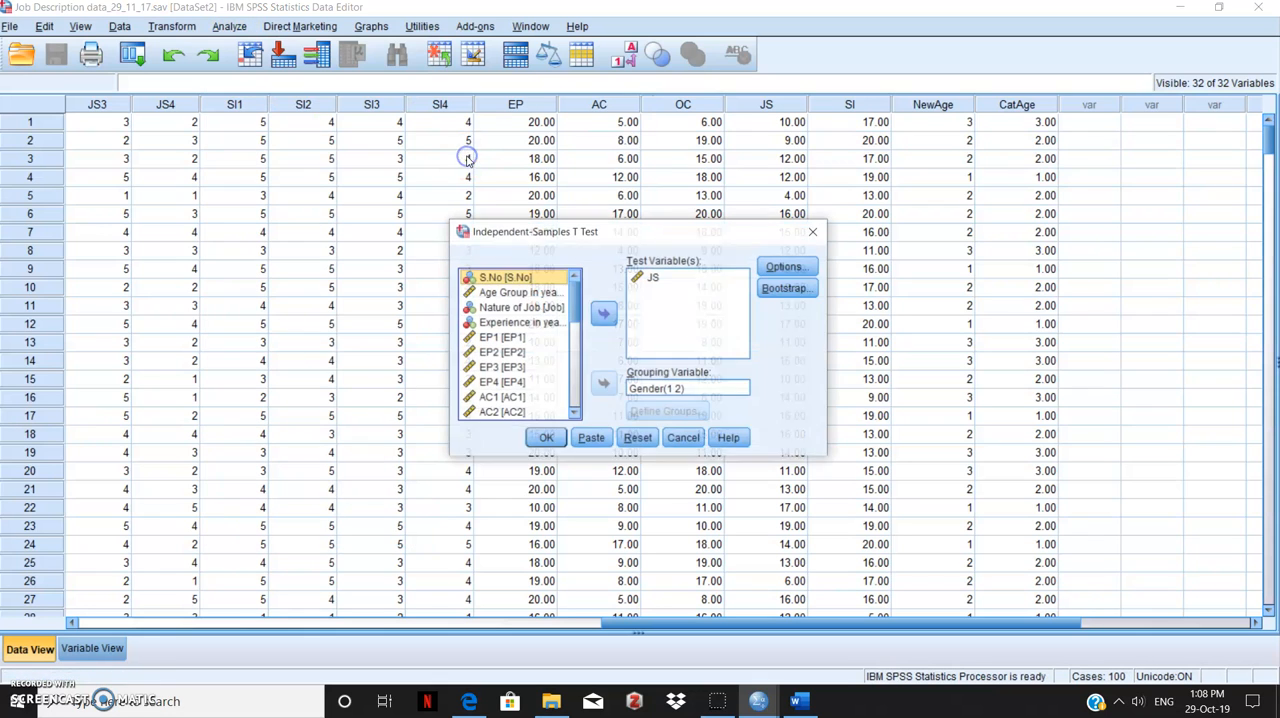
click(627, 441)
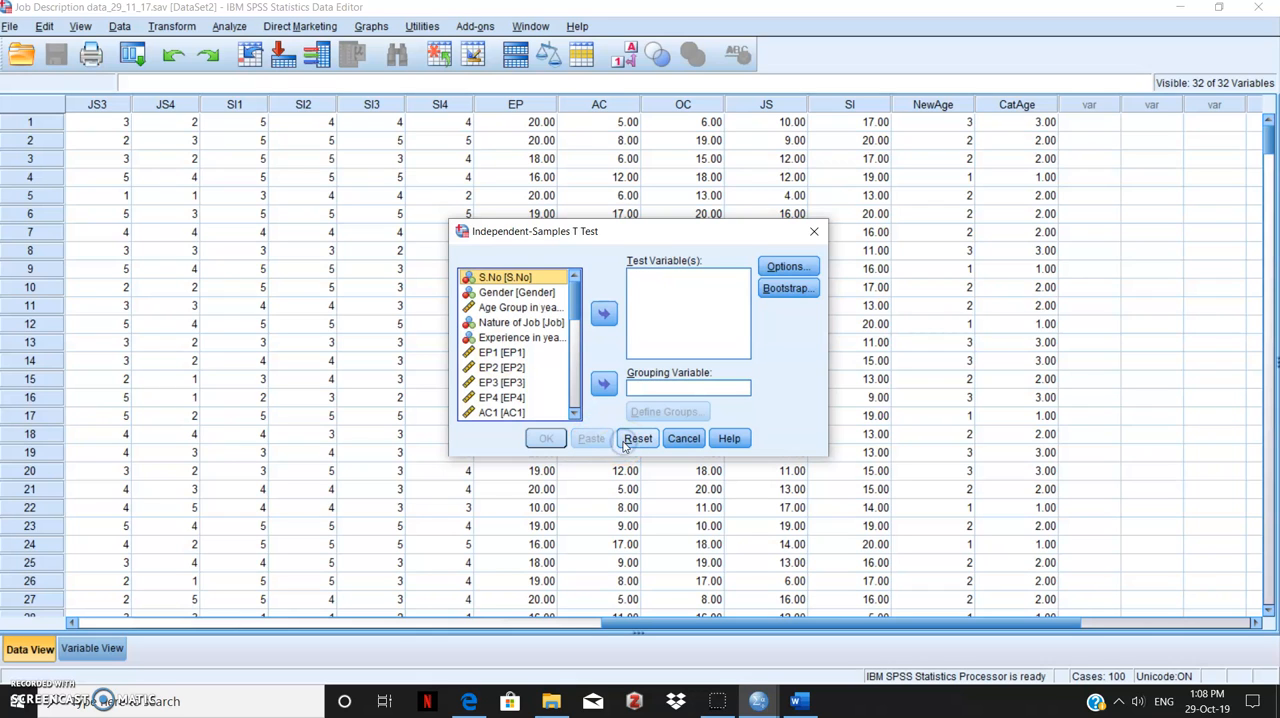
Add OC as the test variable of the Independent-Samples T Test
drag(573, 301, 576, 372)
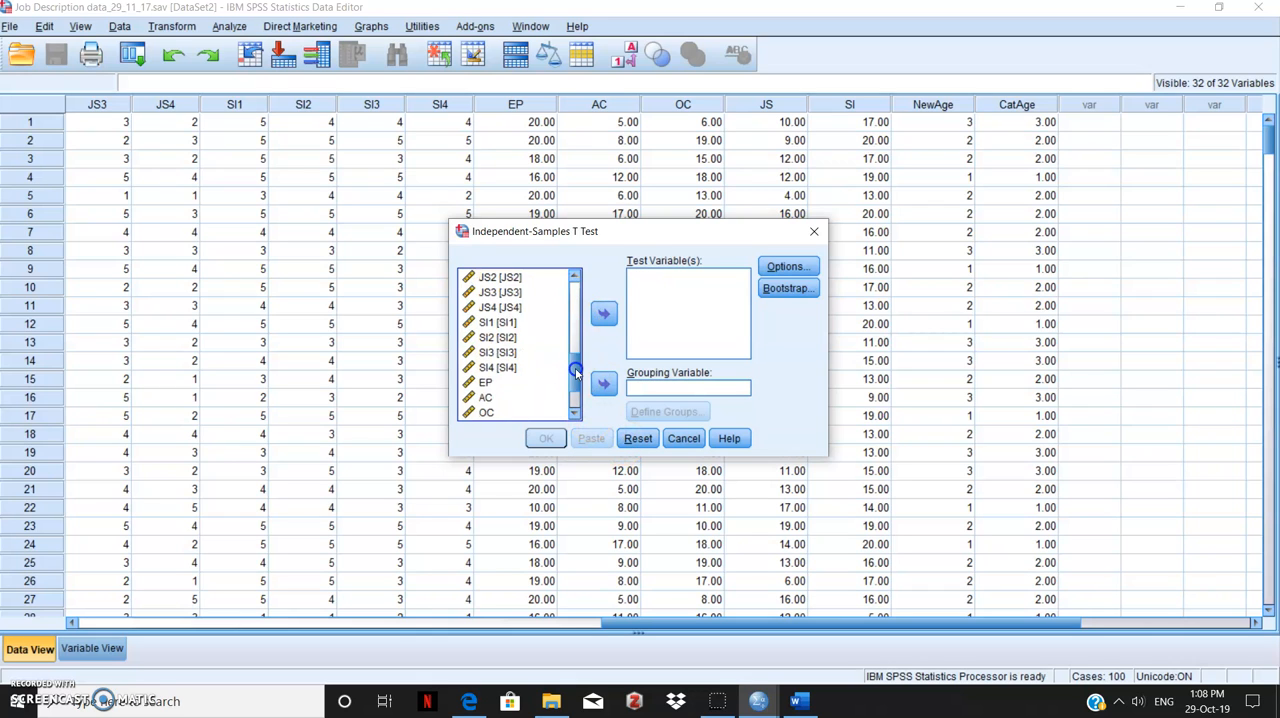
click(486, 411)
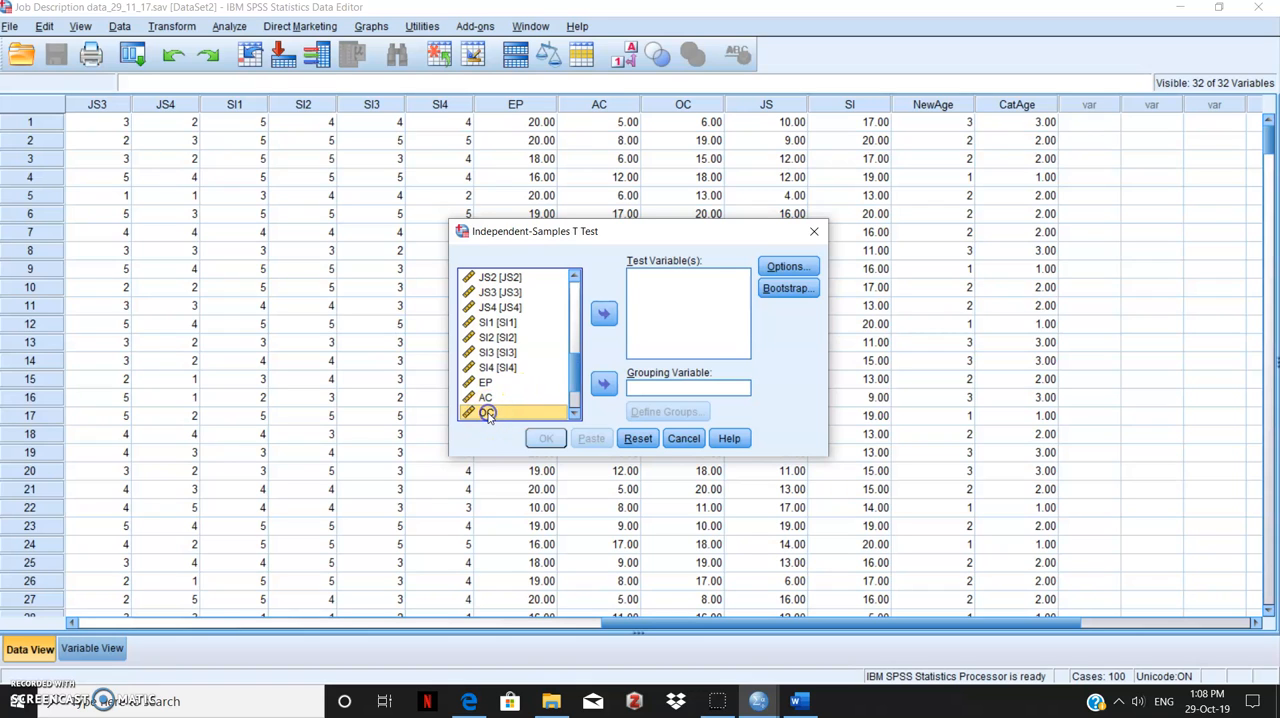
click(603, 314)
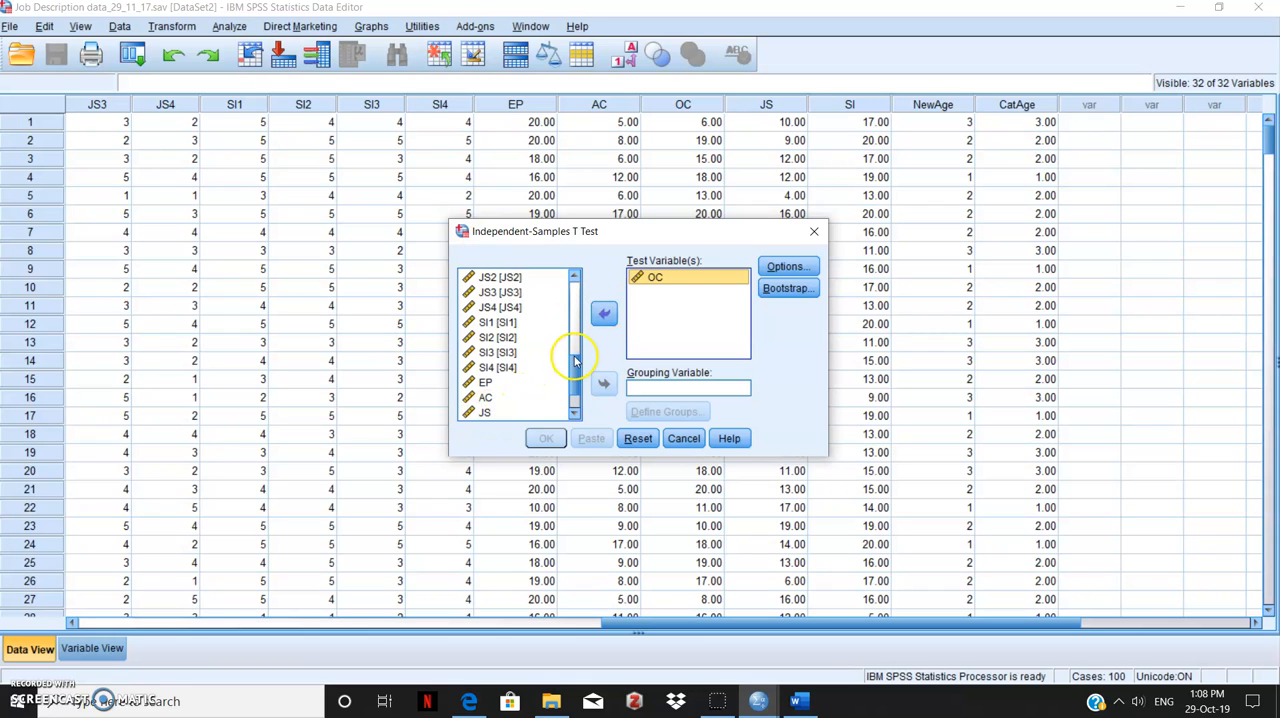
Set Gender as the grouping variable for the OC test, with group 1 defined as 1 and group 2 as 2
drag(580, 366, 577, 279)
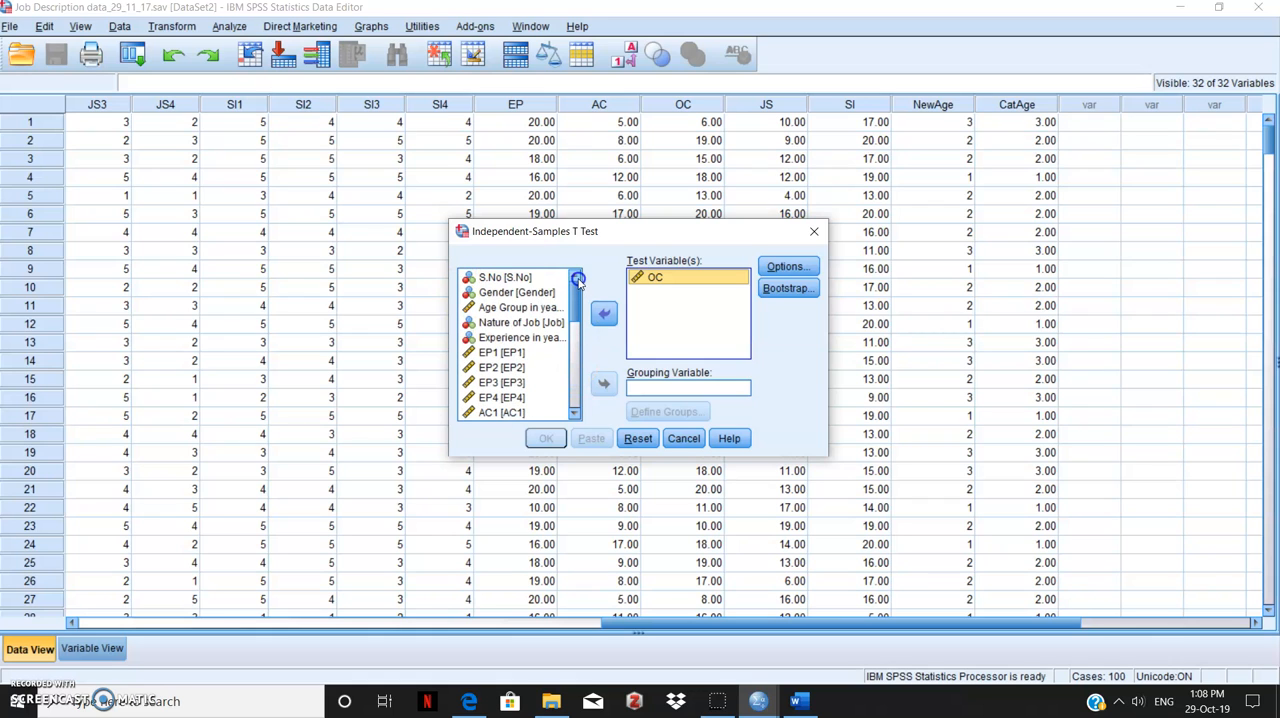
click(519, 292)
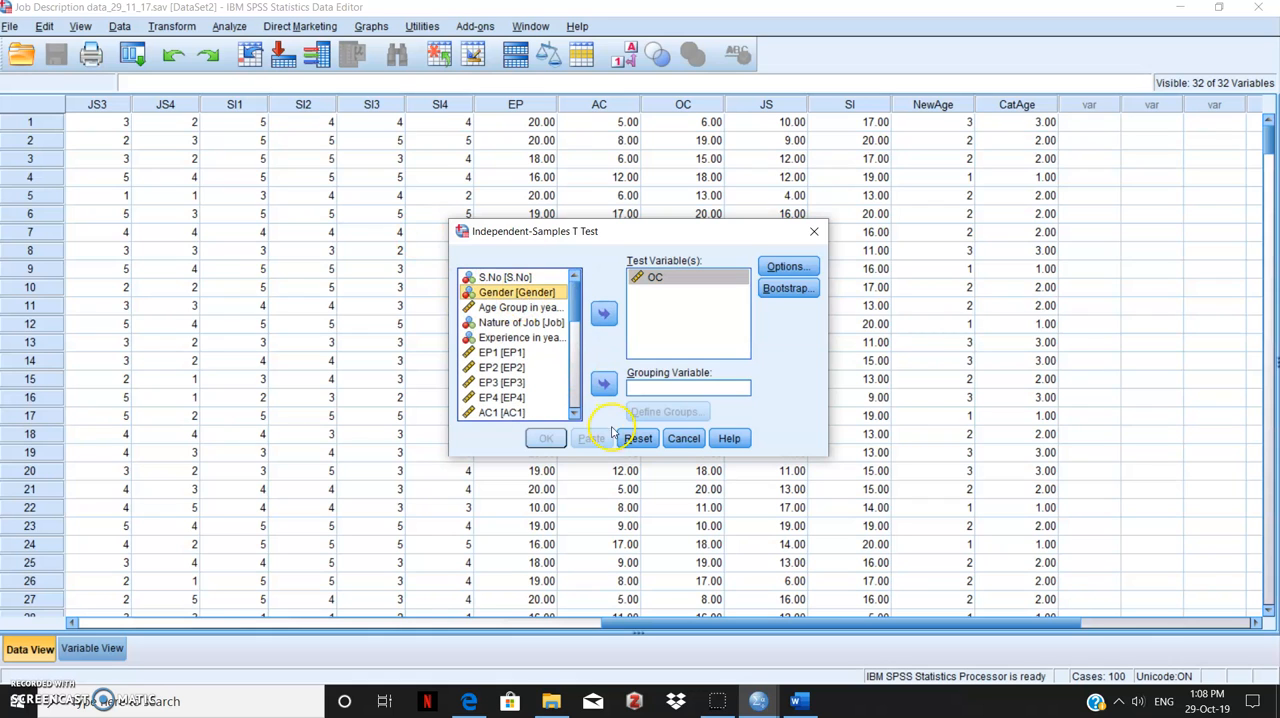
click(603, 384)
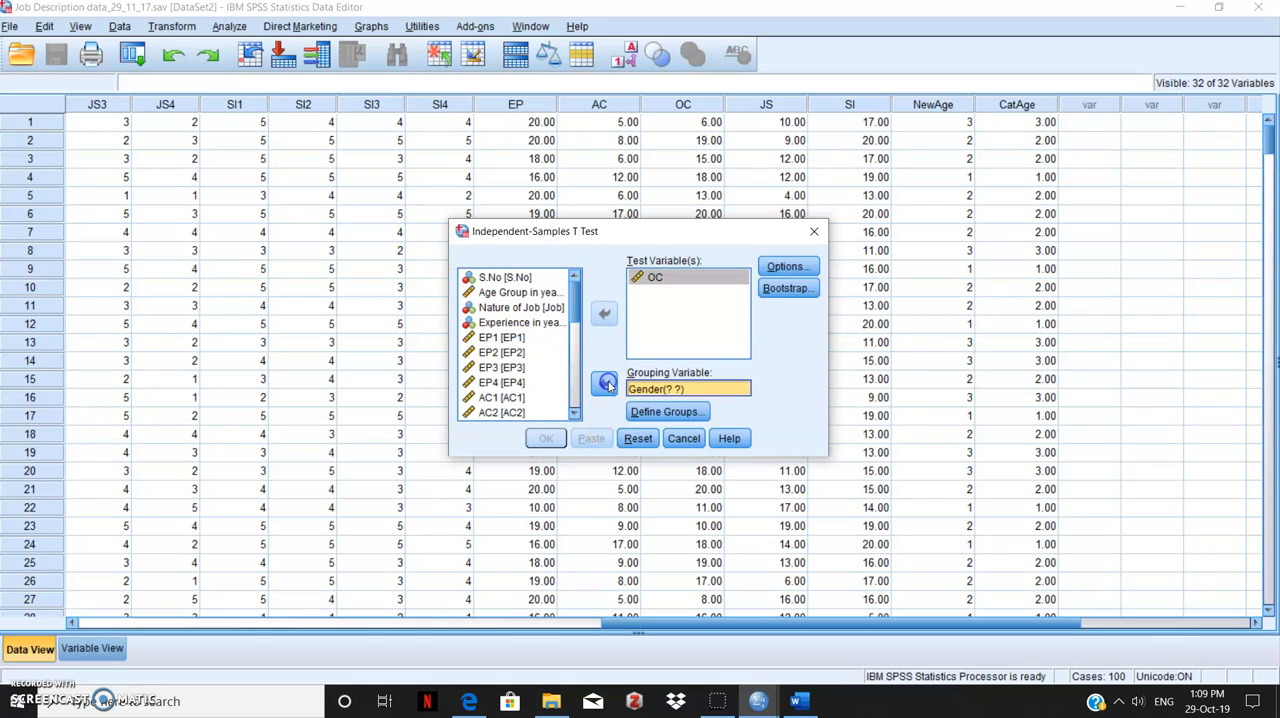
click(665, 411)
click(646, 319)
text(1)
click(640, 341)
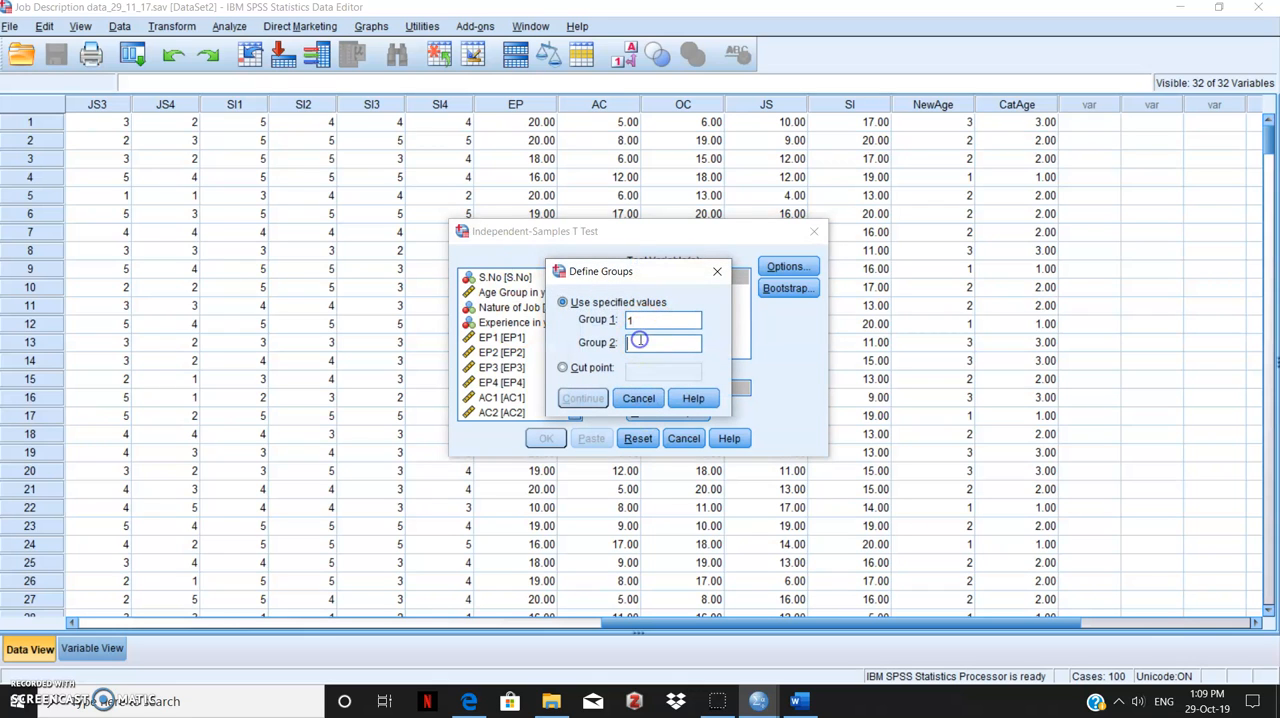
text(2)
click(583, 398)
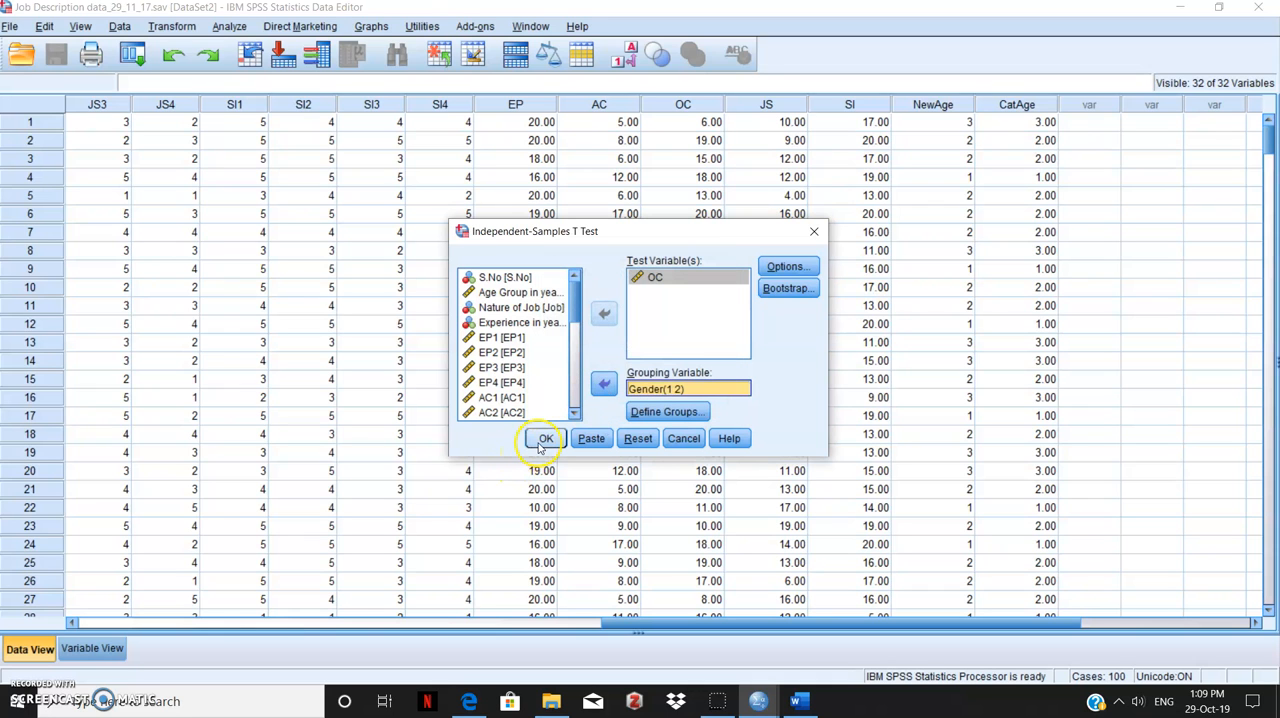
Run the t test of OC by Gender and compare its output tables with the earlier JS results
click(544, 440)
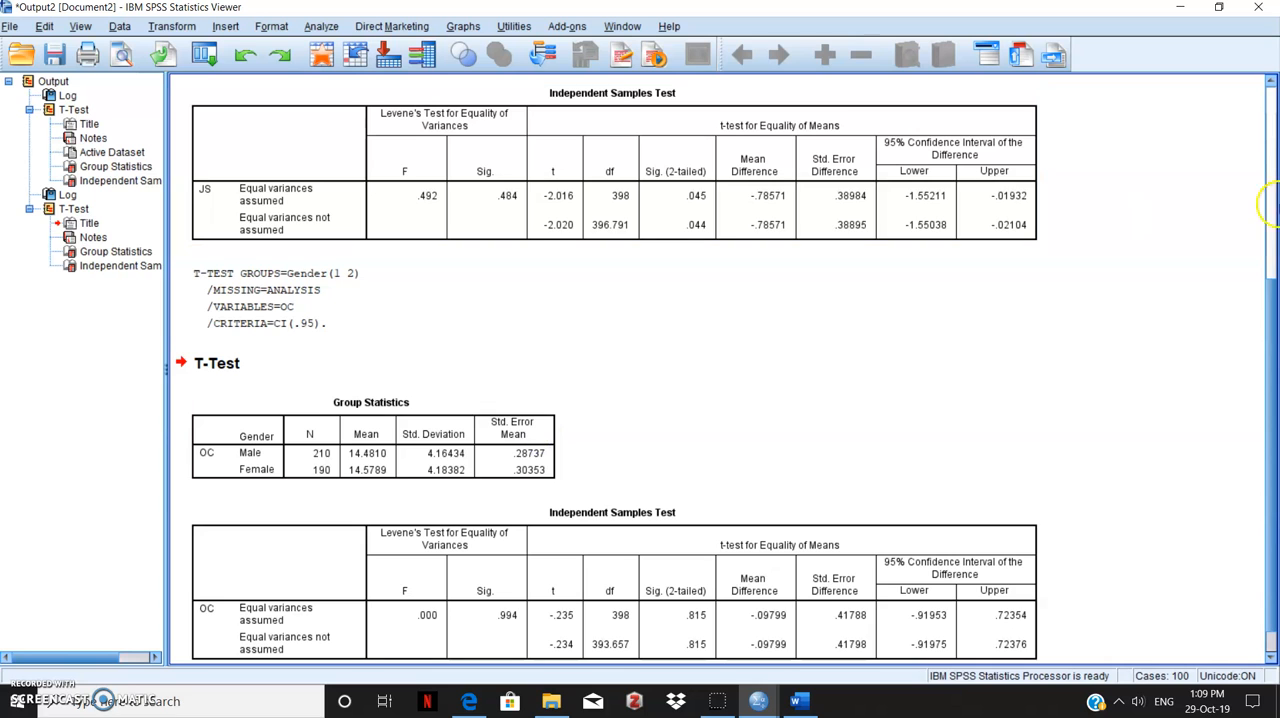
scroll(1268, 225, up, 3)
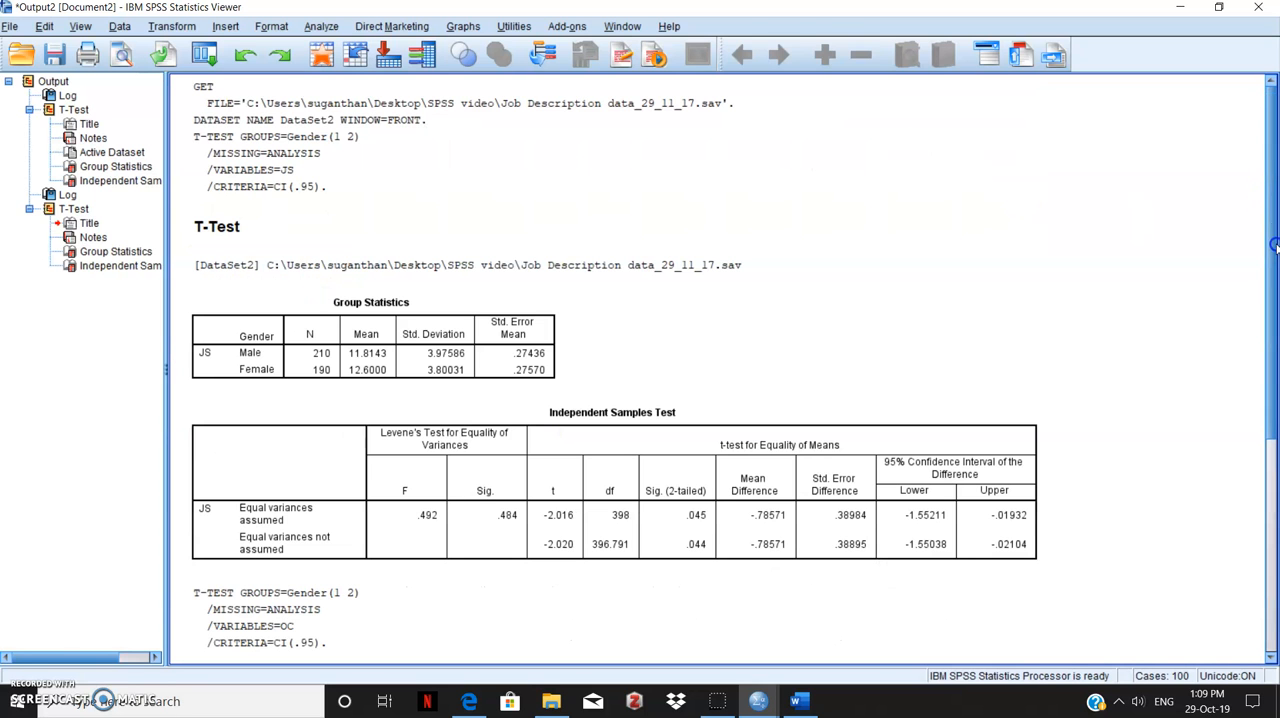
scroll(1275, 265, down, 2)
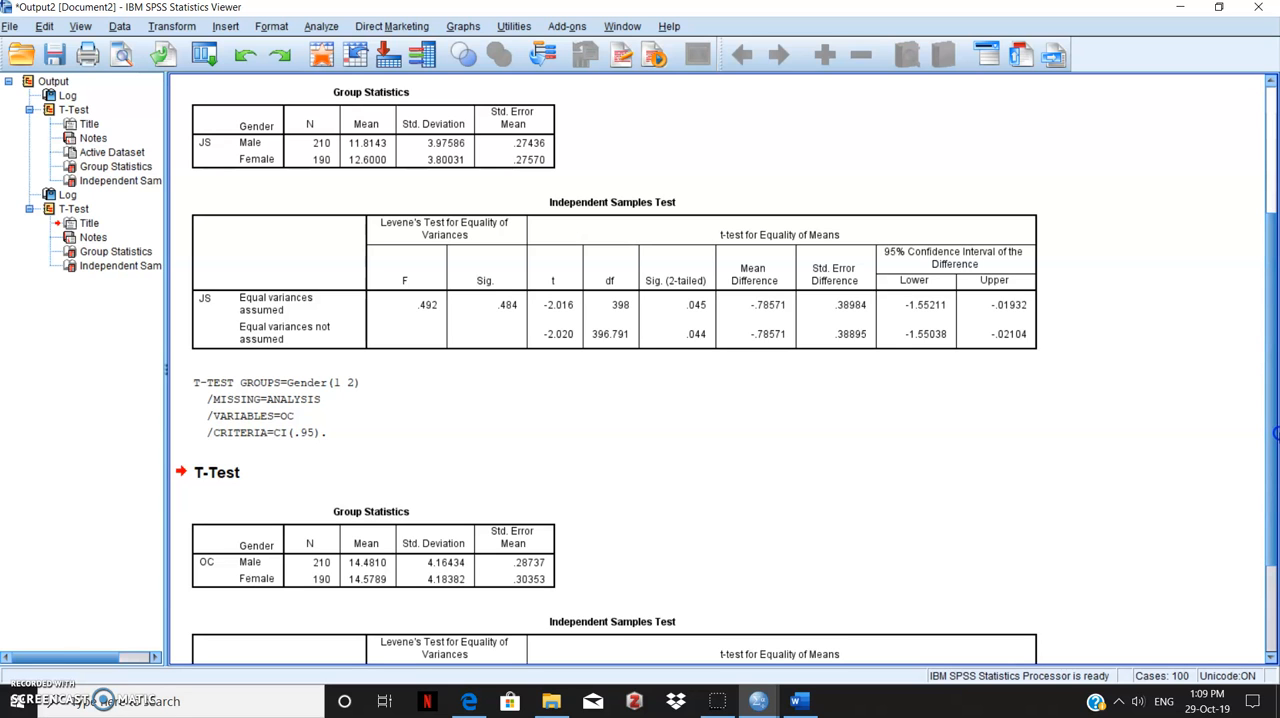
scroll(1256, 391, down, 2)
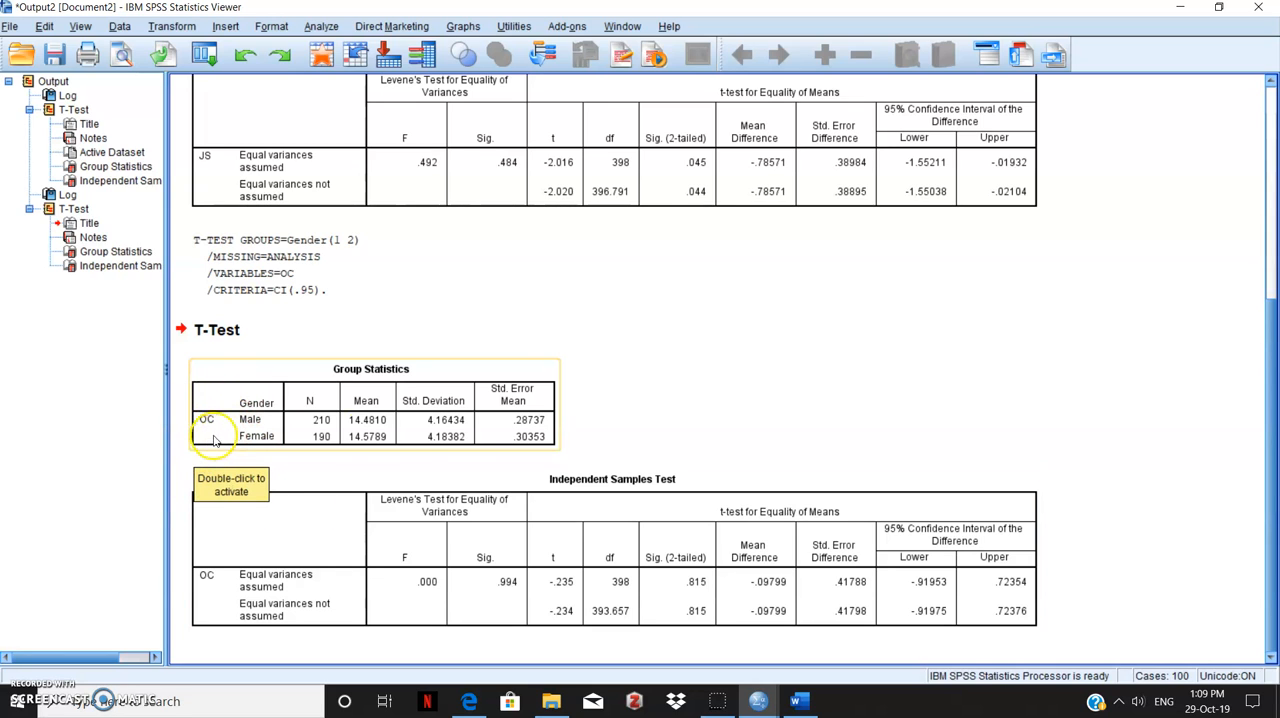
click(372, 443)
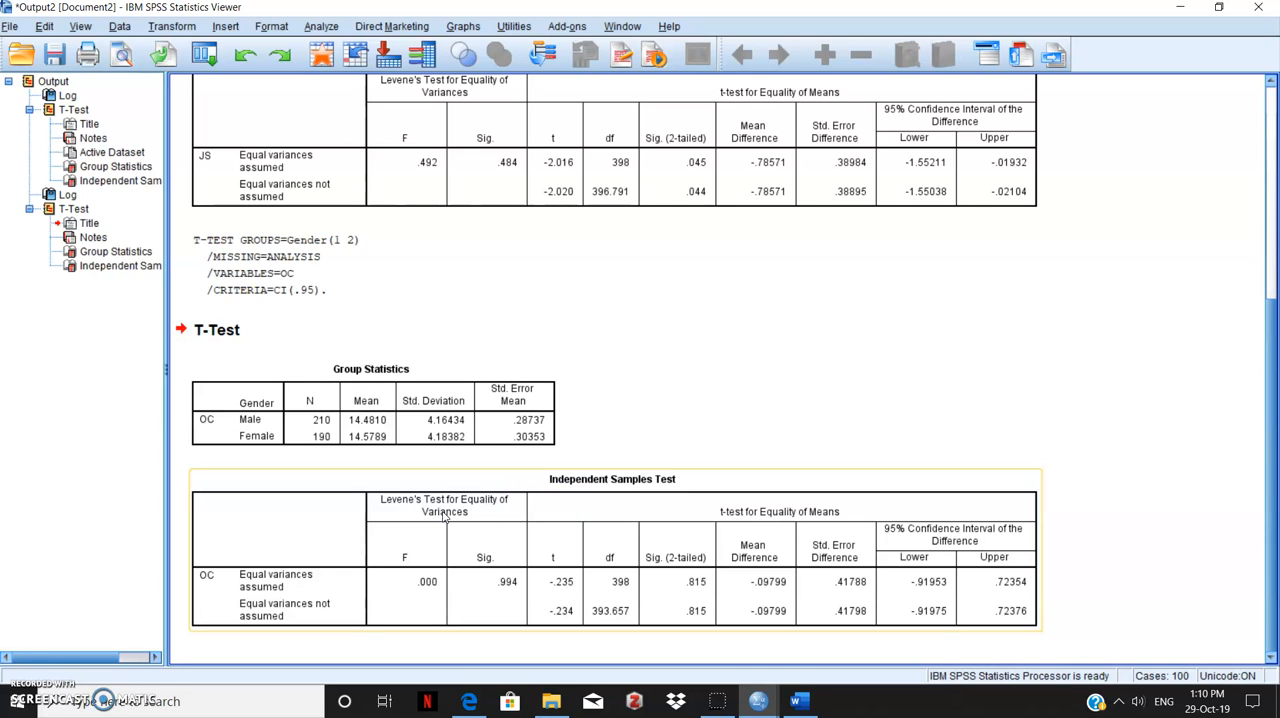
Start a Bivariate Correlation and add OC and JS as its variables
click(322, 27)
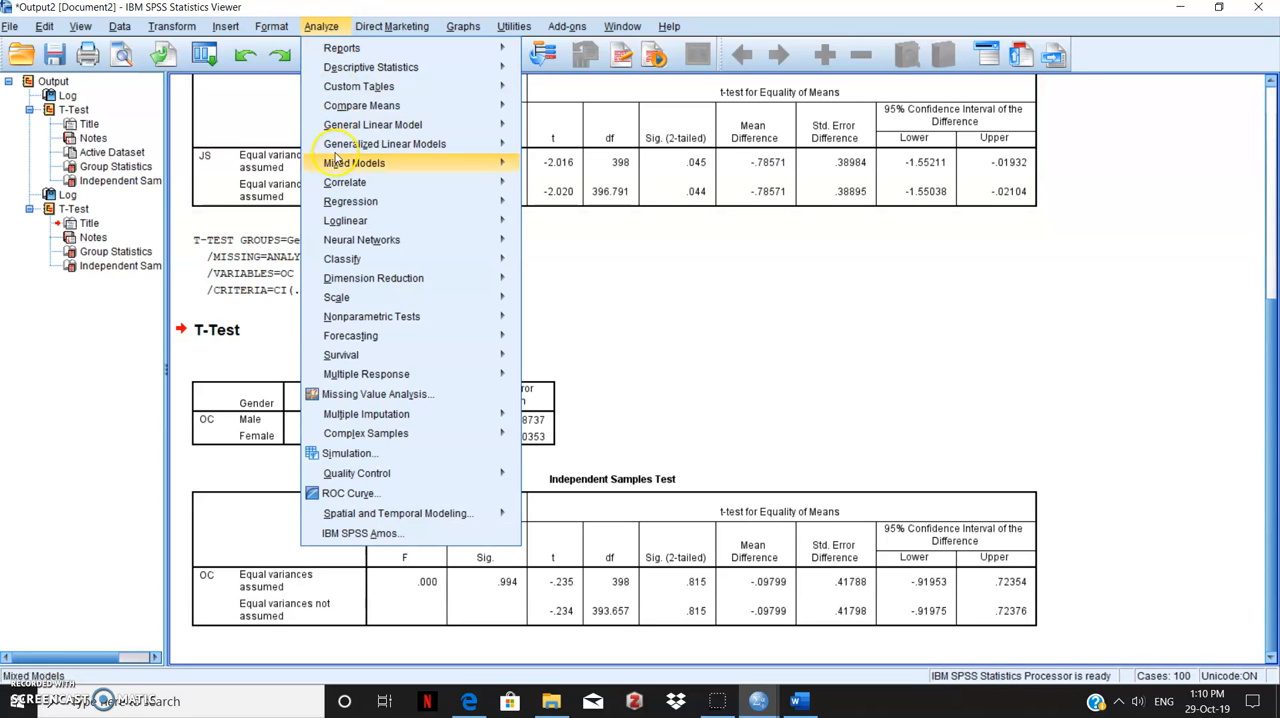
mouse_move(337, 193)
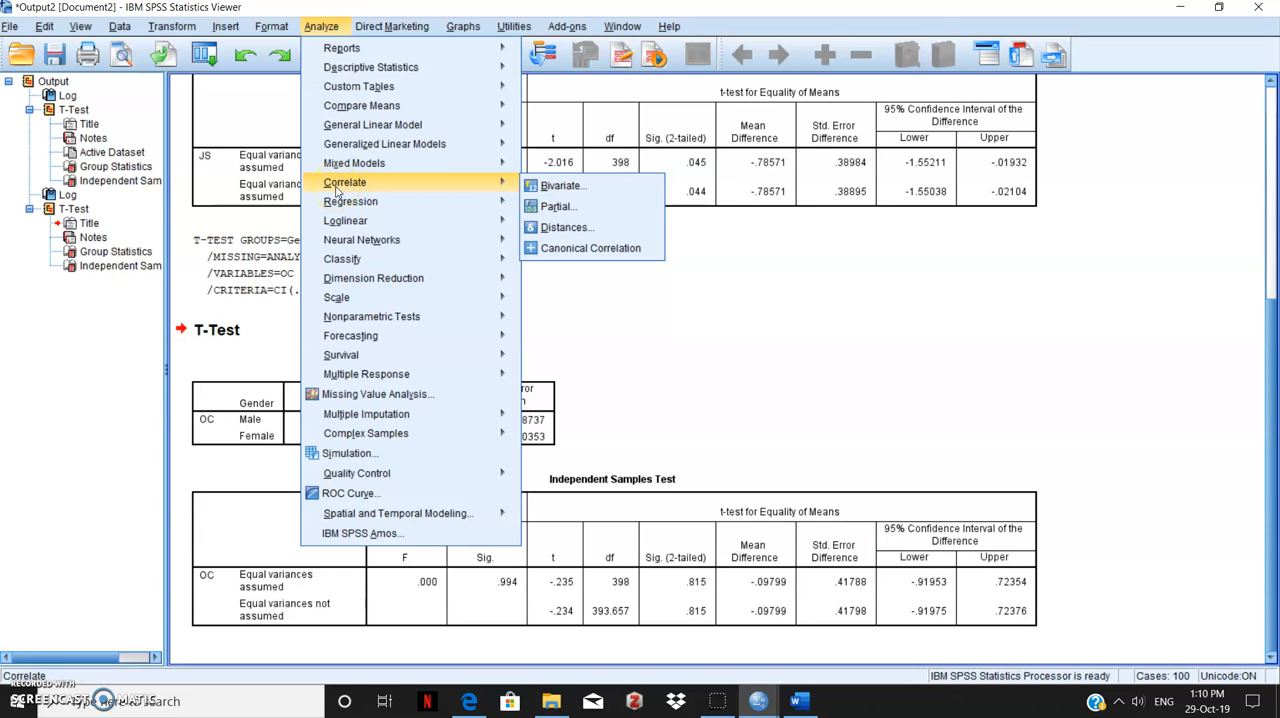
click(555, 187)
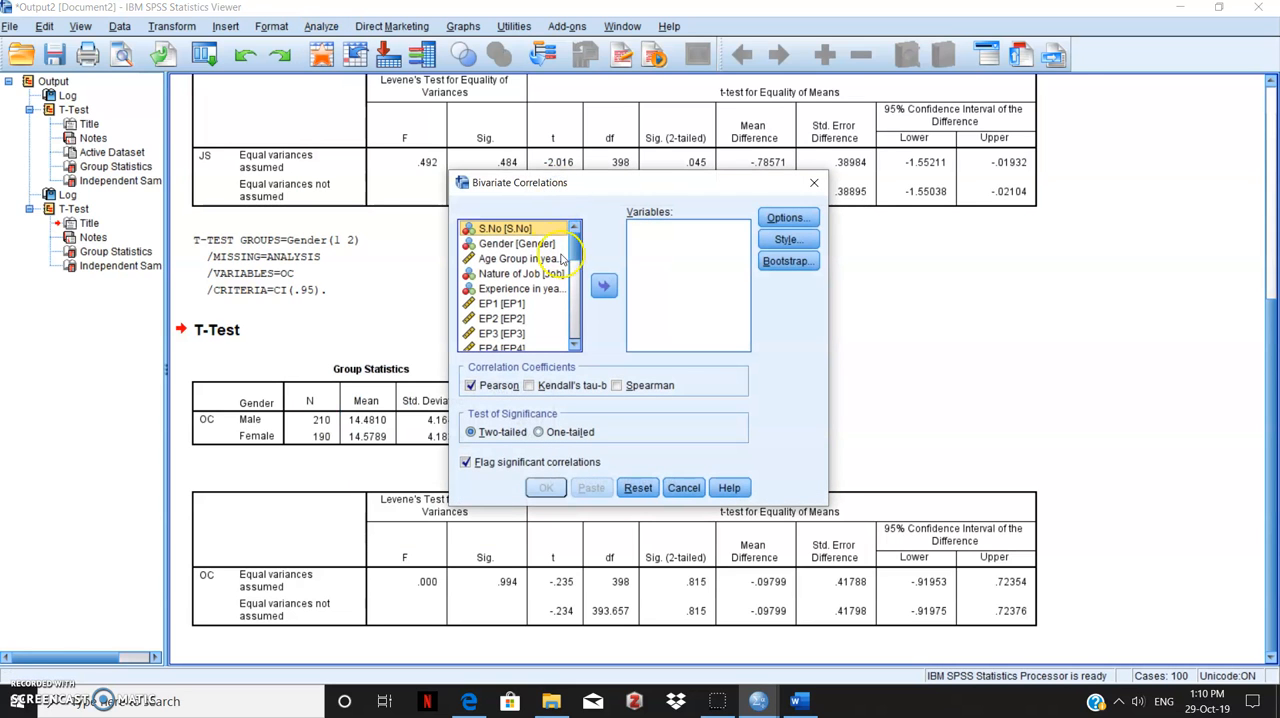
drag(576, 252, 574, 338)
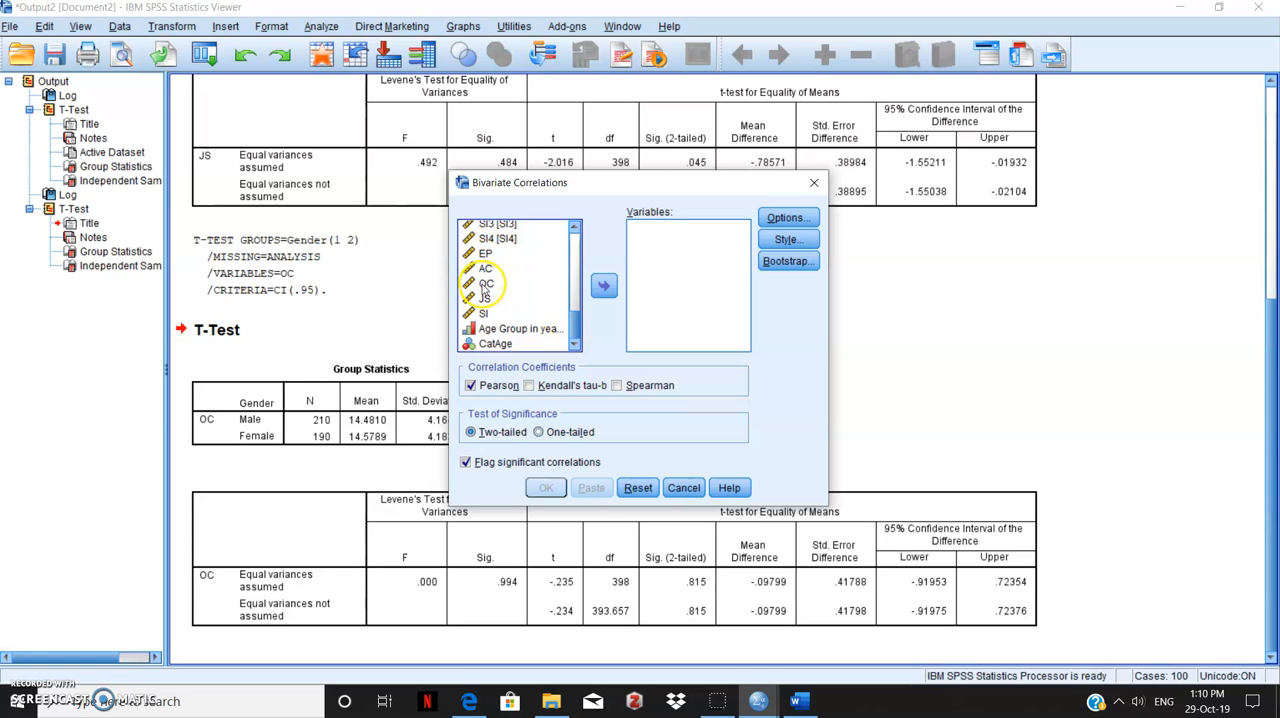
click(486, 284)
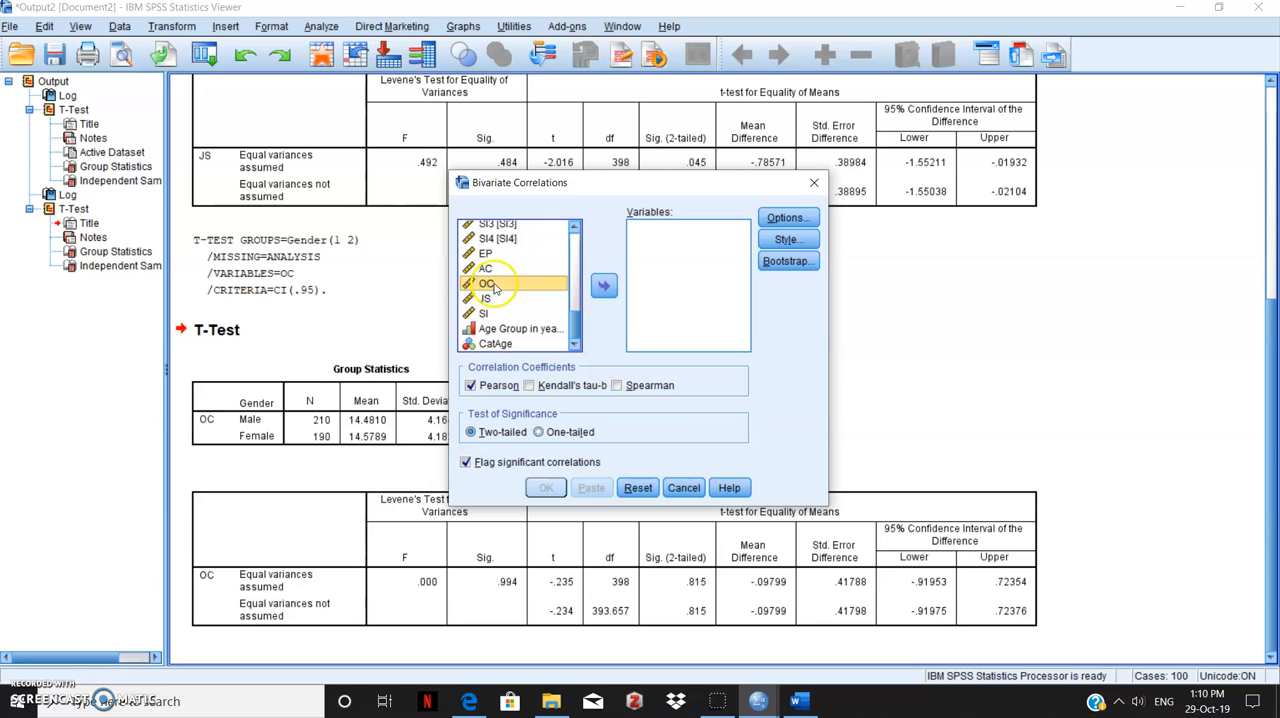
drag(494, 286, 495, 294)
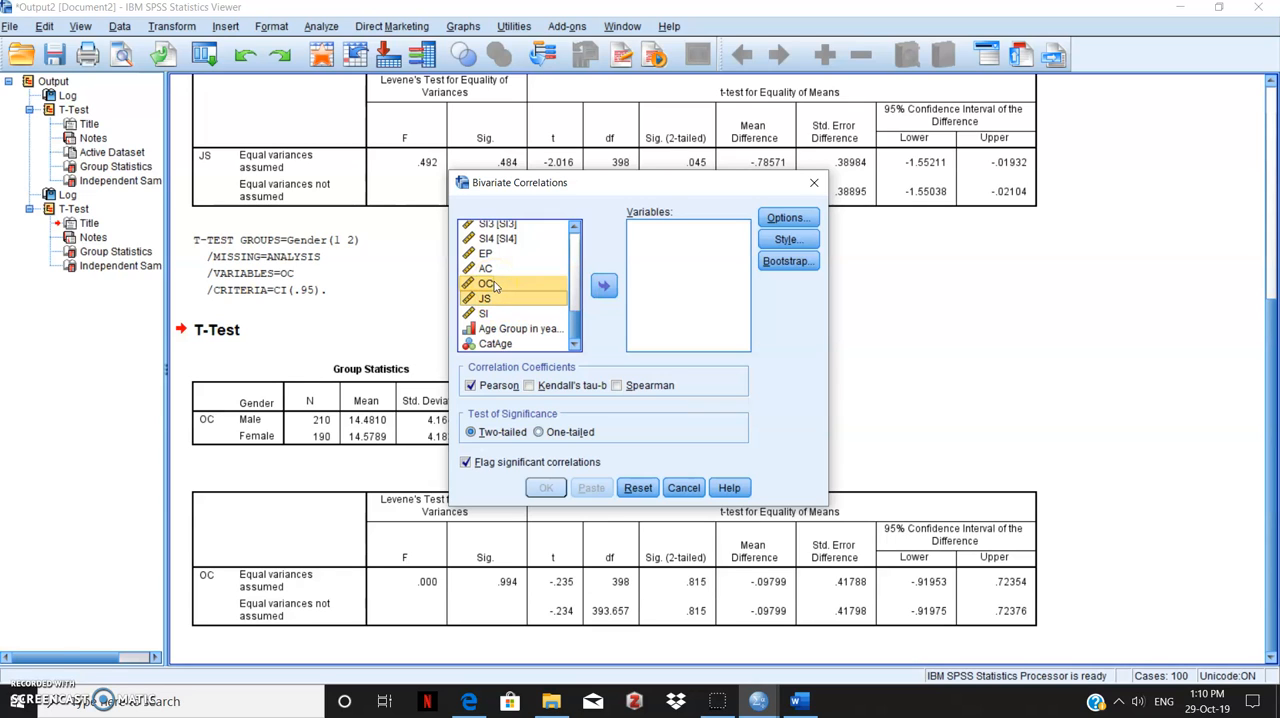
click(605, 287)
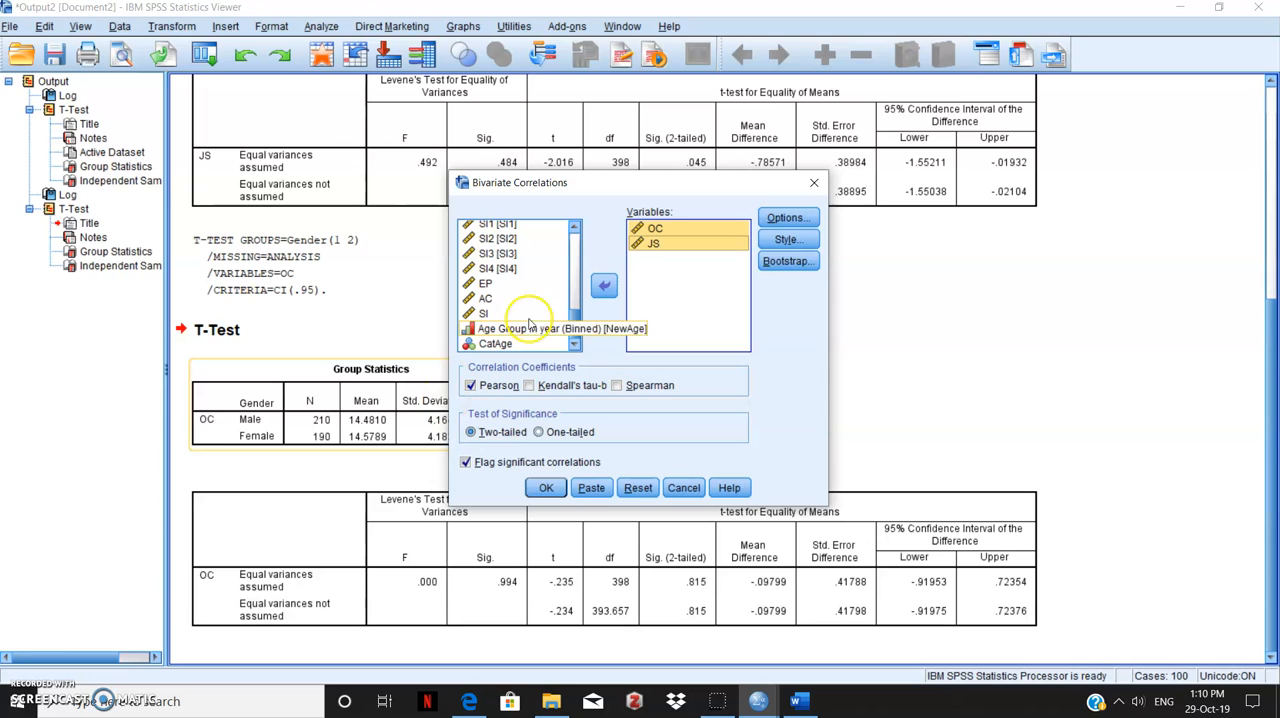
Run the two-tailed Pearson correlation with means and standard deviations included, and examine its output tables
click(785, 218)
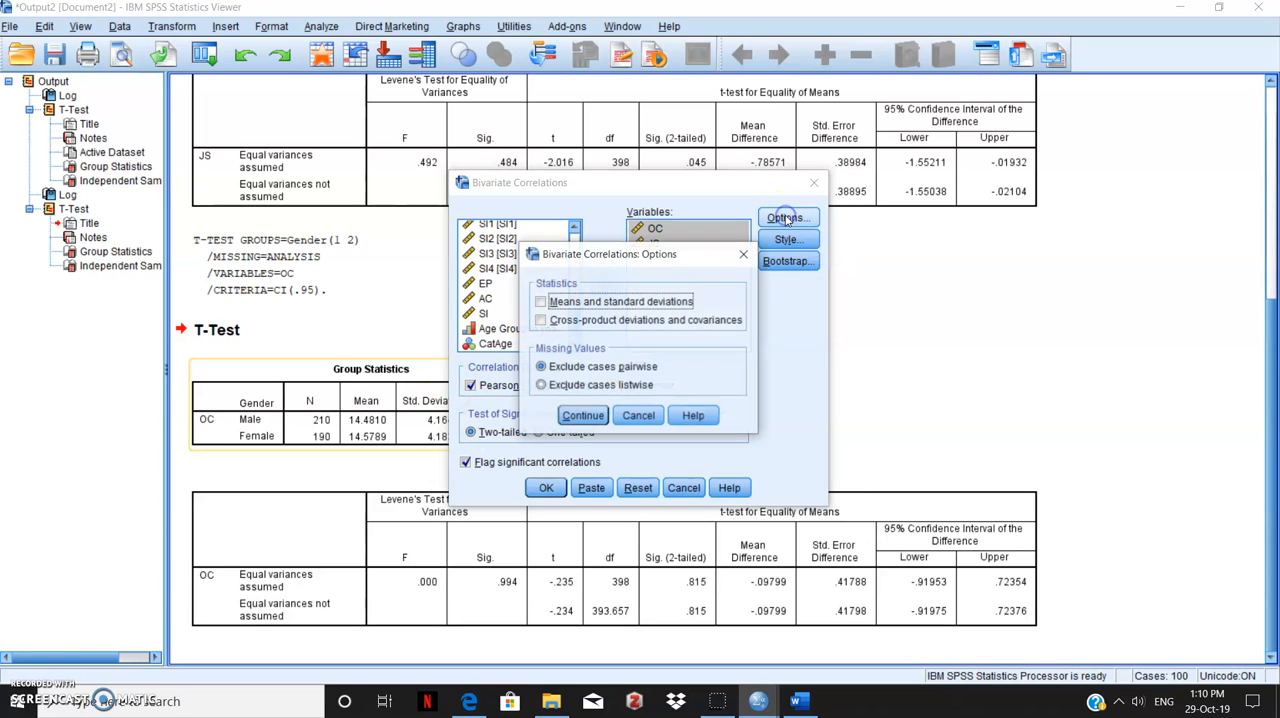
click(551, 302)
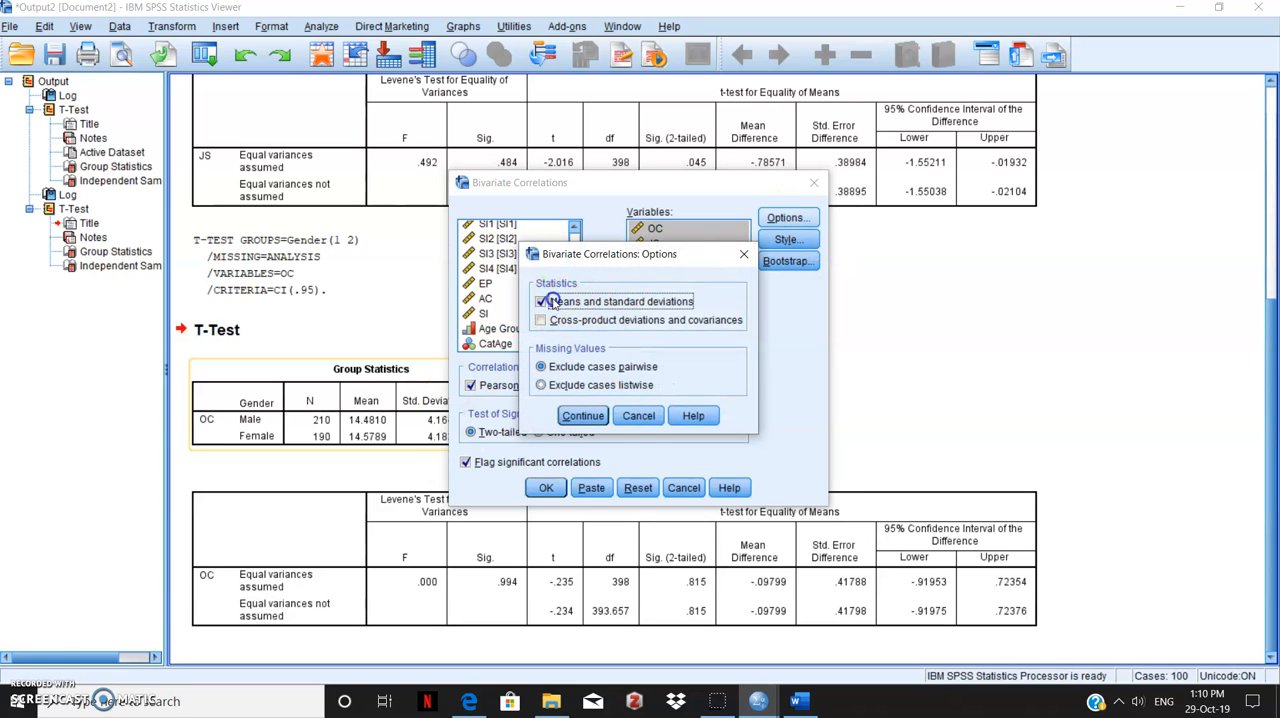
click(584, 416)
click(545, 489)
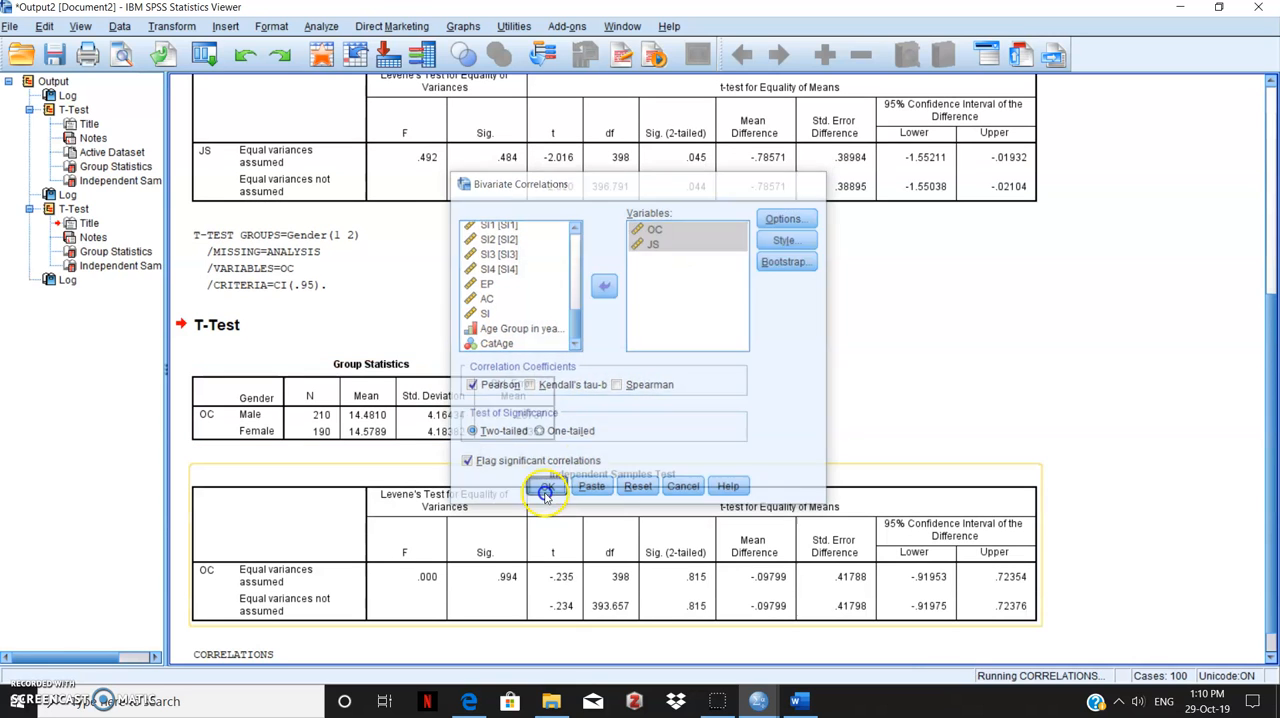
click(1272, 252)
drag(1268, 305, 1274, 637)
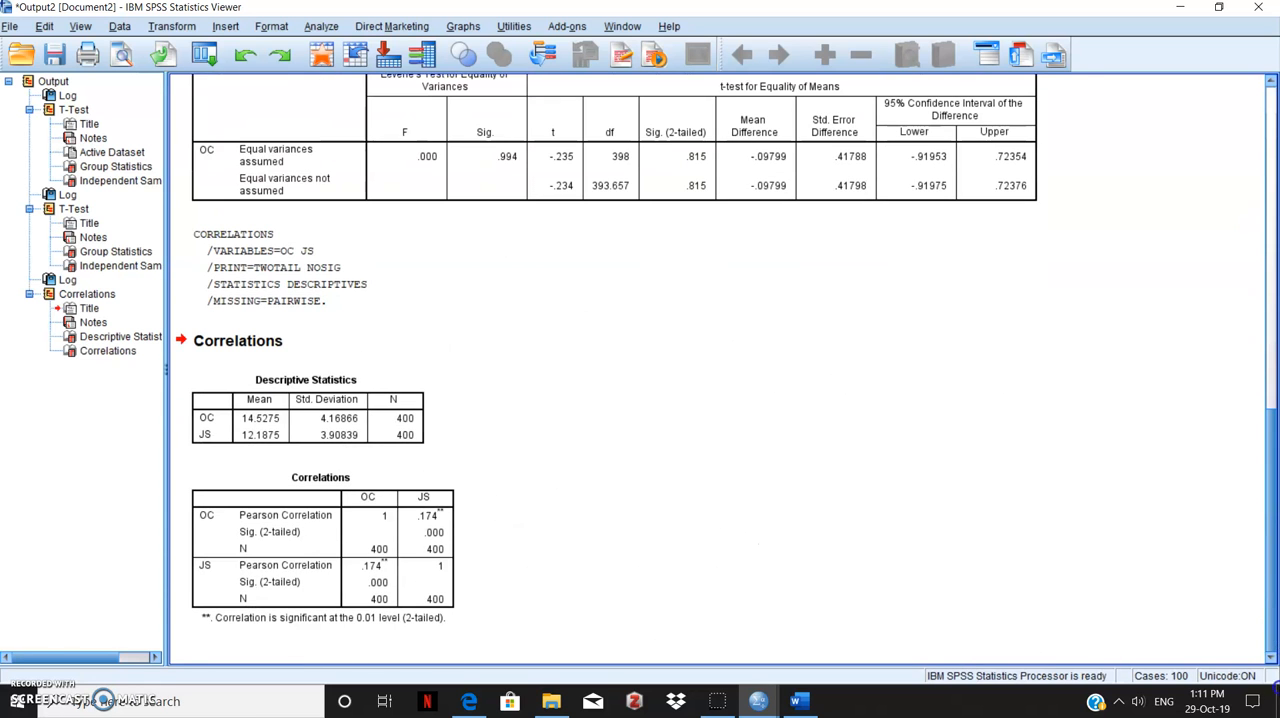
click(367, 470)
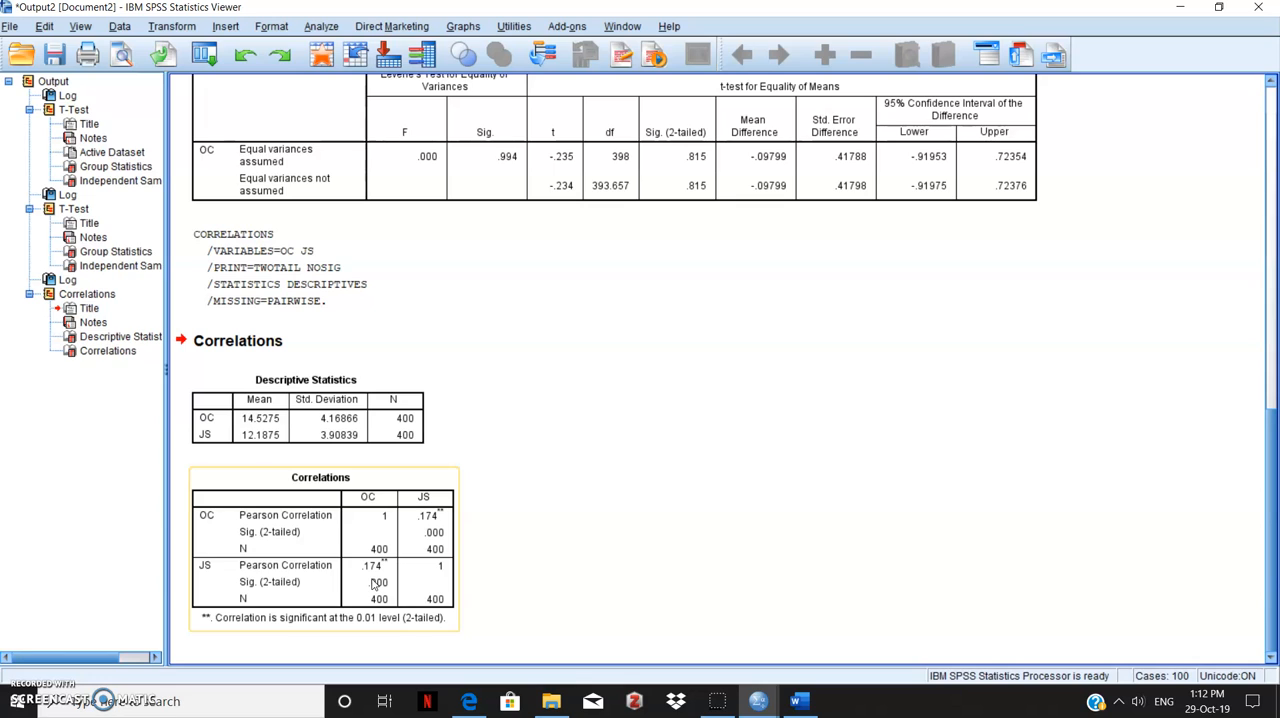
click(509, 443)
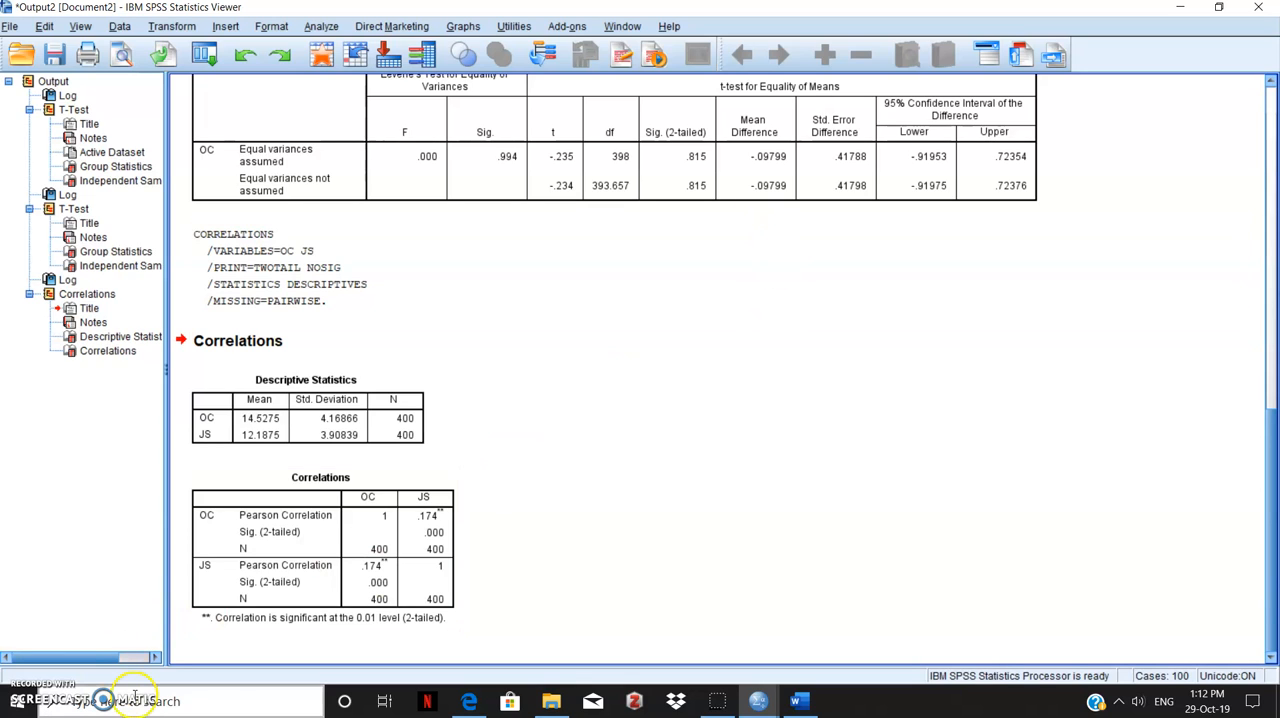
Minimize all open windows to show the desktop
click(718, 701)
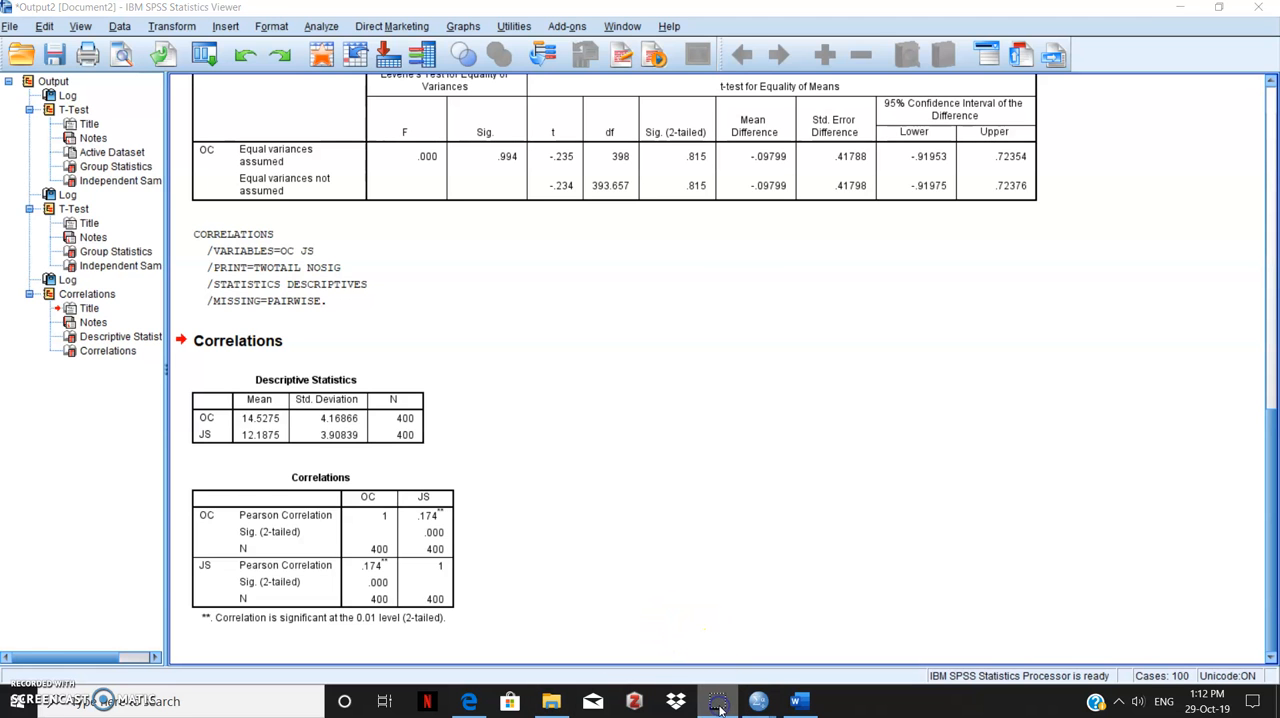
click(1180, 8)
click(1177, 10)
click(1177, 10)
click(1177, 10)
click(1177, 10)
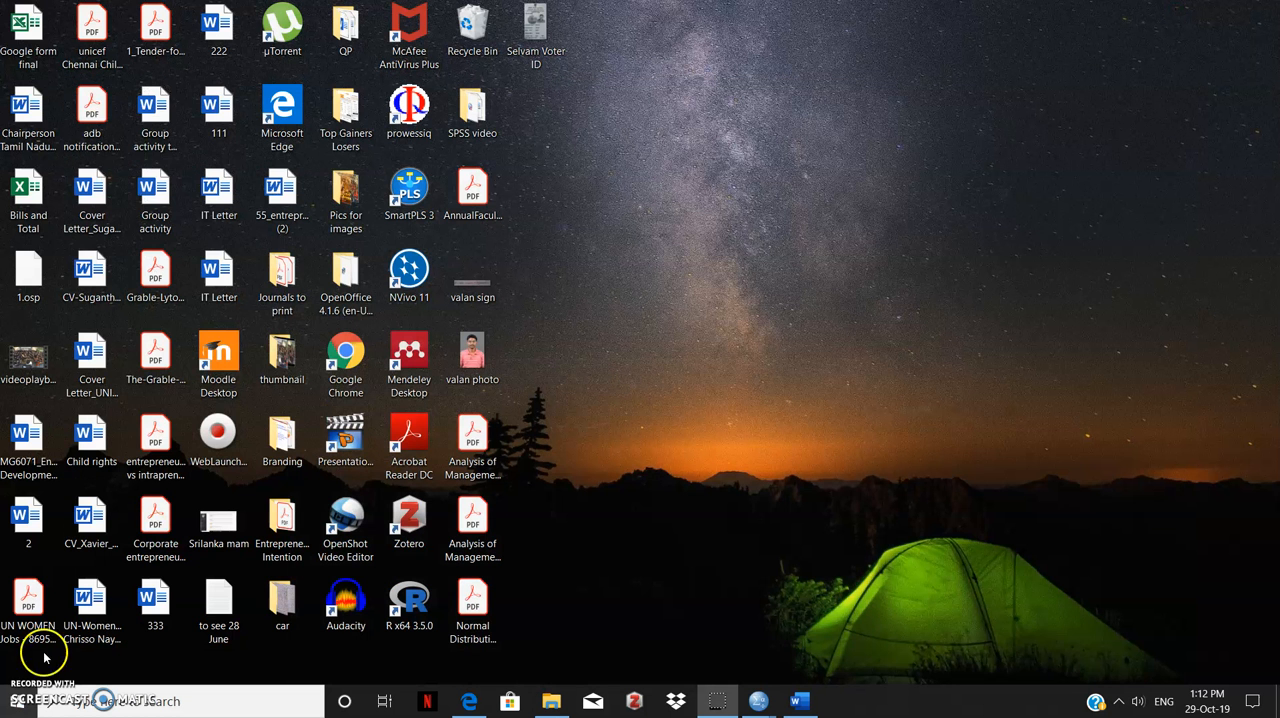